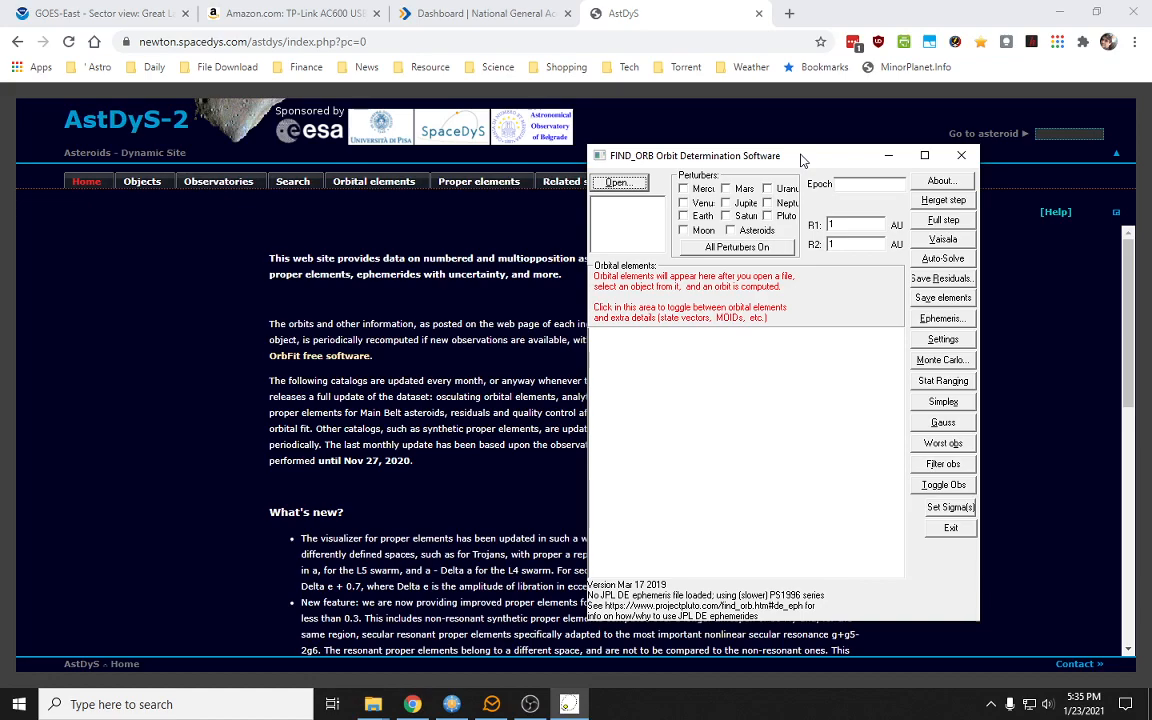
Load ADESReport.psv from the Findorb demo folder into Find_Orb and compute the orbit for object (6259)
click(617, 184)
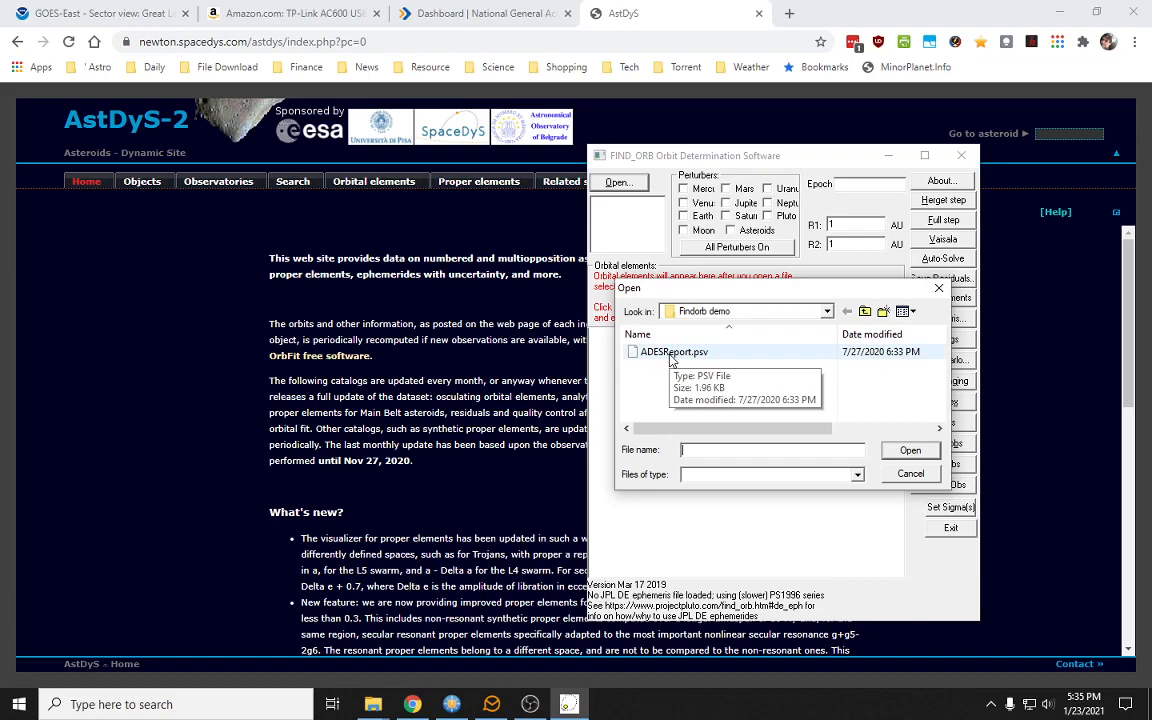
double_click(670, 356)
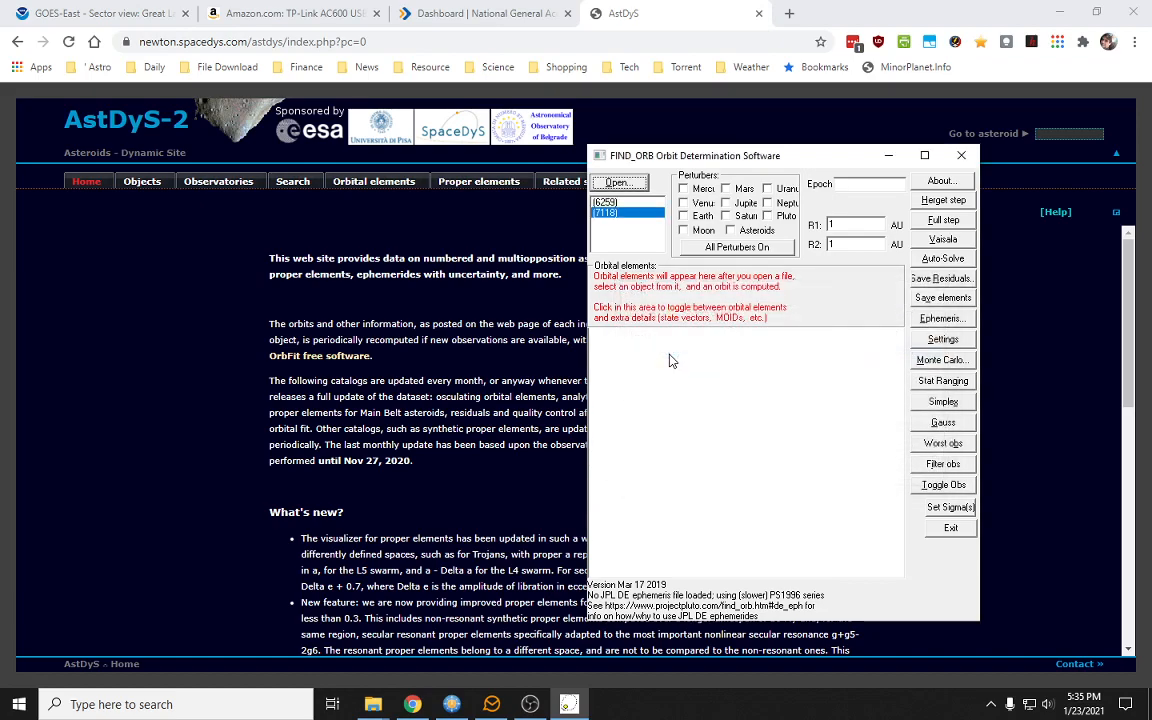
click(607, 204)
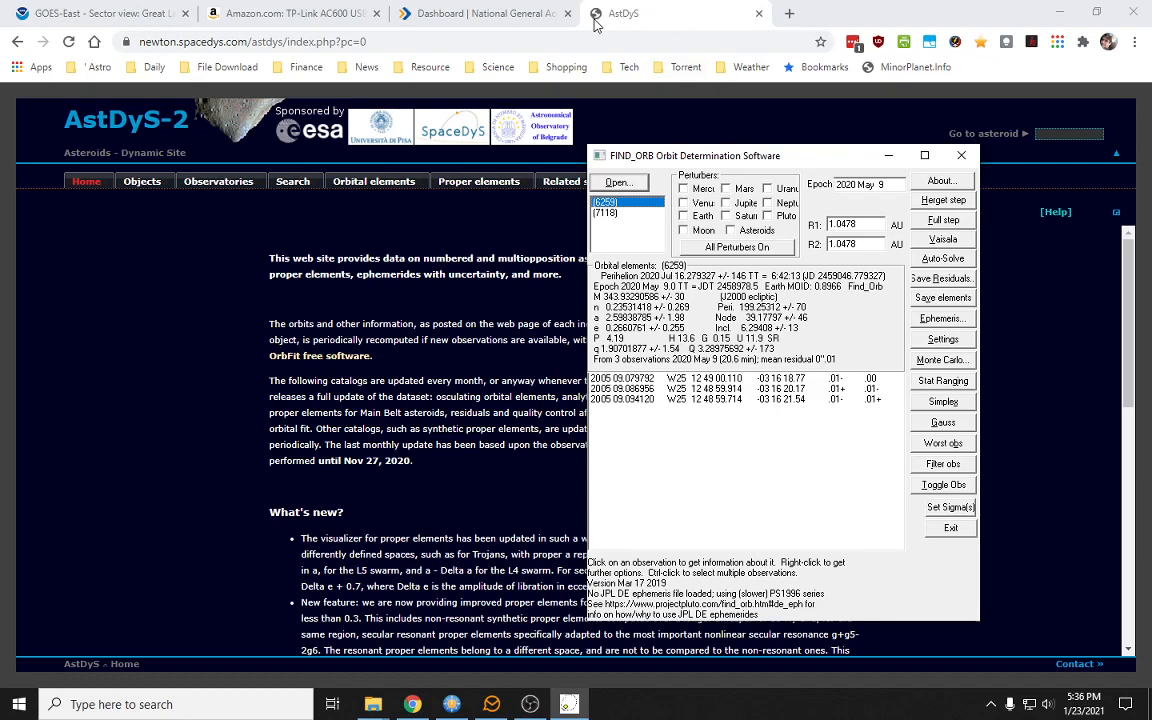
Switch to the AstDyS website in Chrome and go to the page of asteroid 6259
click(656, 20)
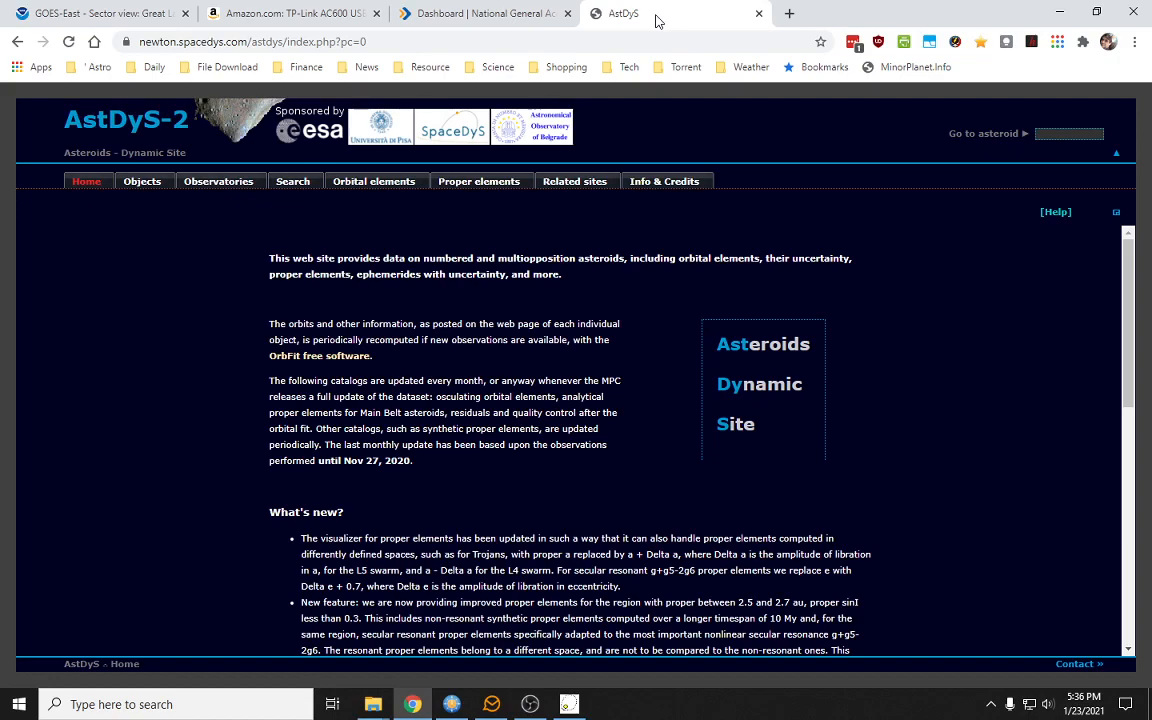
click(1069, 133)
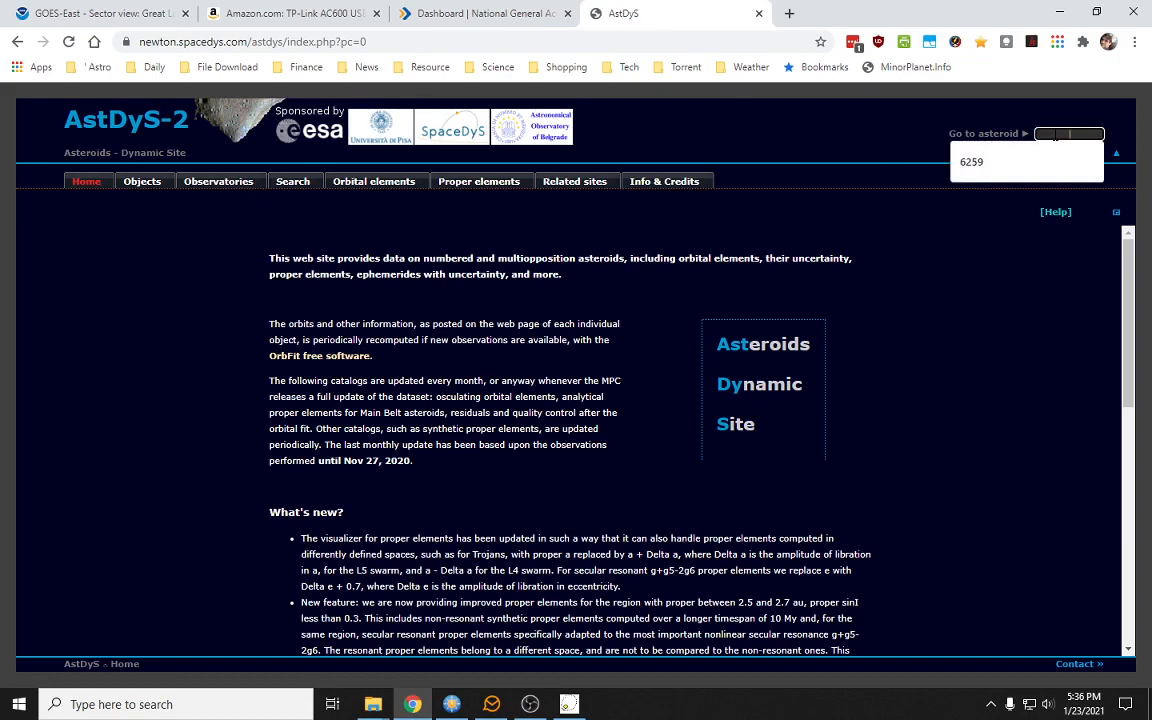
click(983, 166)
key(Return)
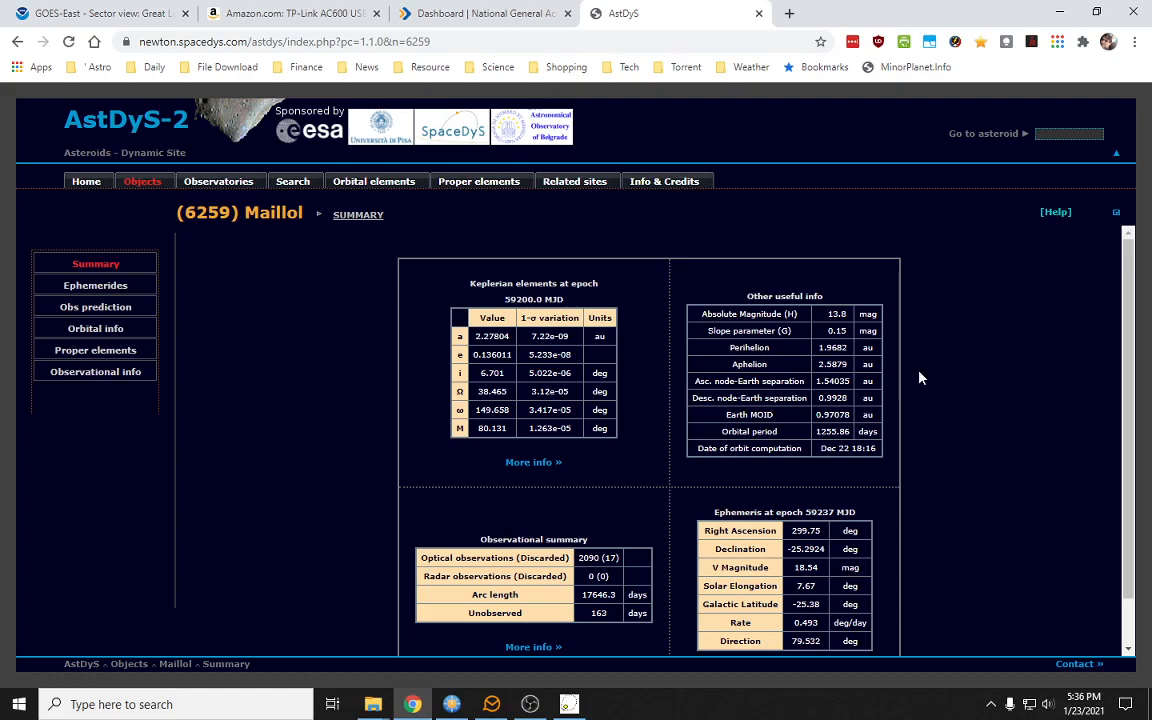
From the asteroid's observational information, save the ASCII observation file as 6259.rwo in the Findorb demo folder
scroll(939, 373, down, 1)
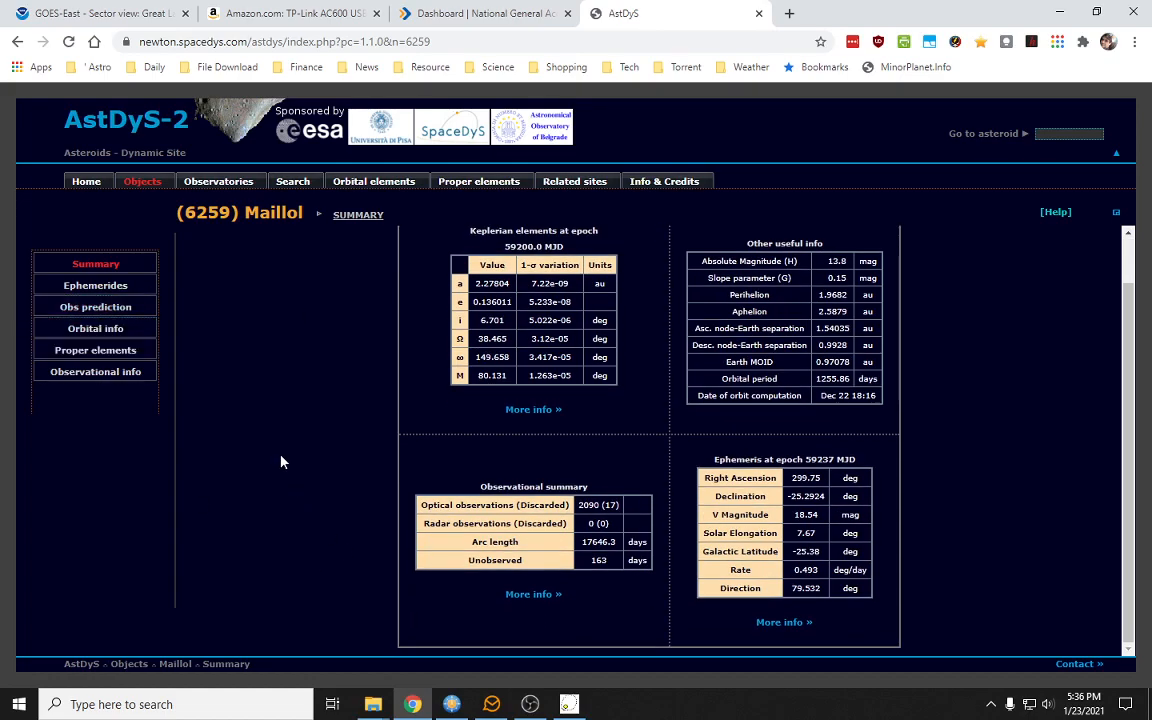
click(97, 372)
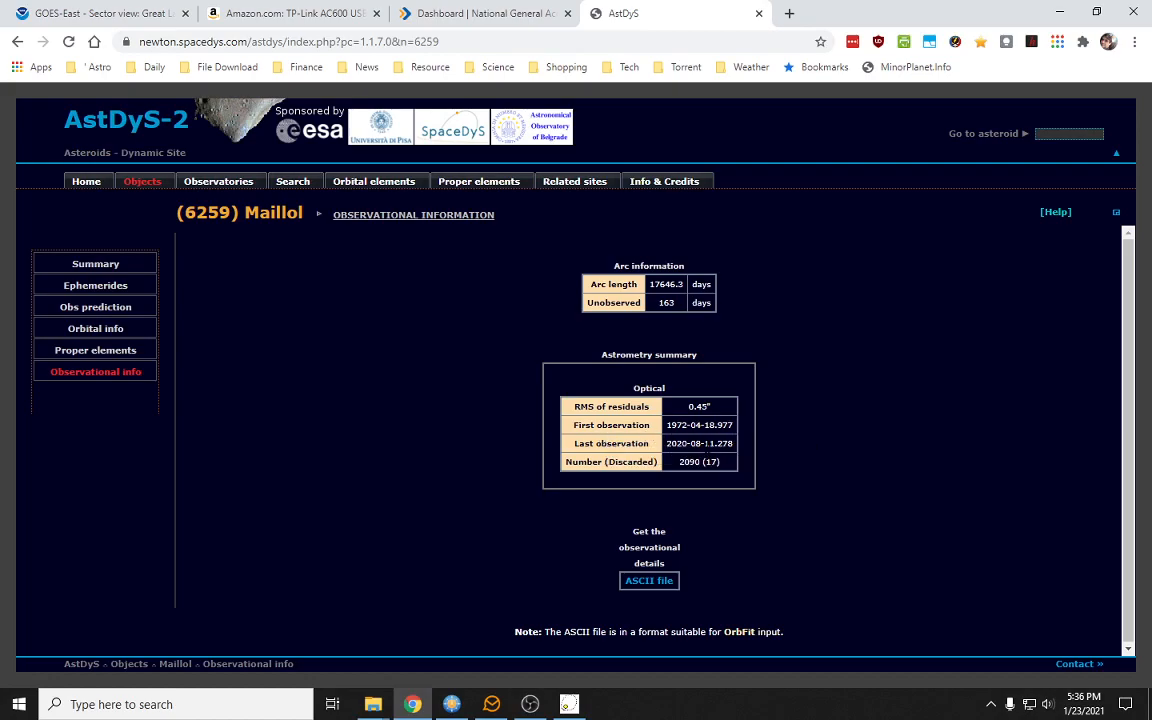
right_click(651, 590)
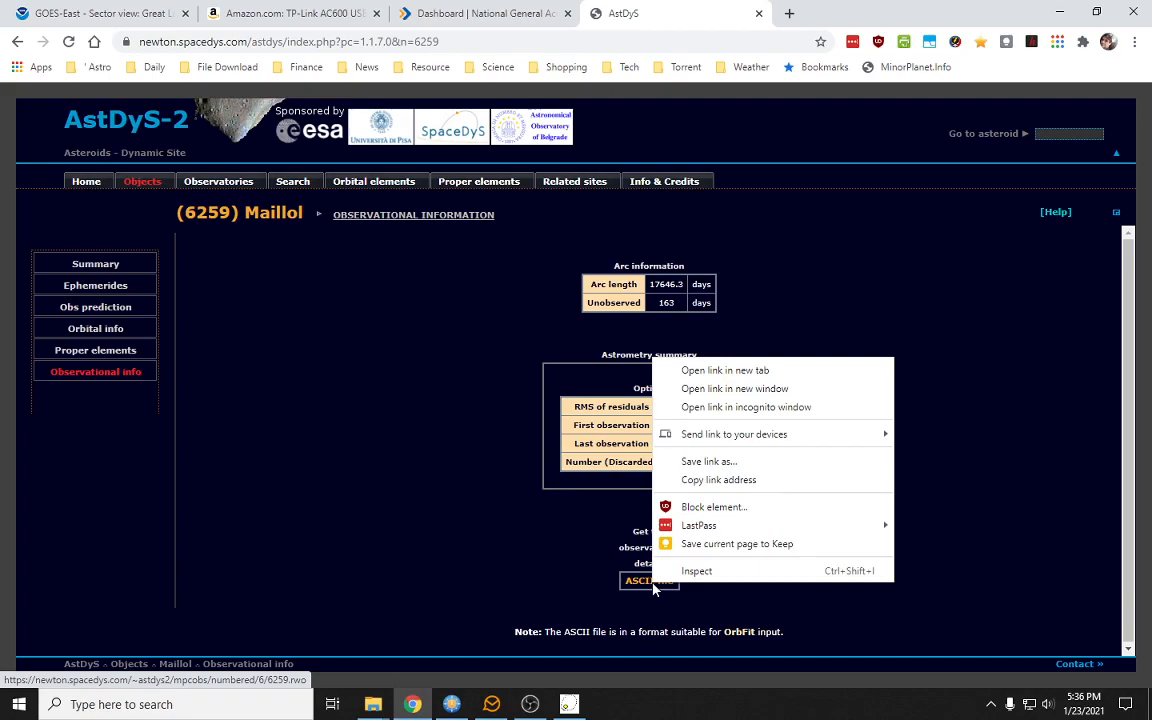
click(721, 462)
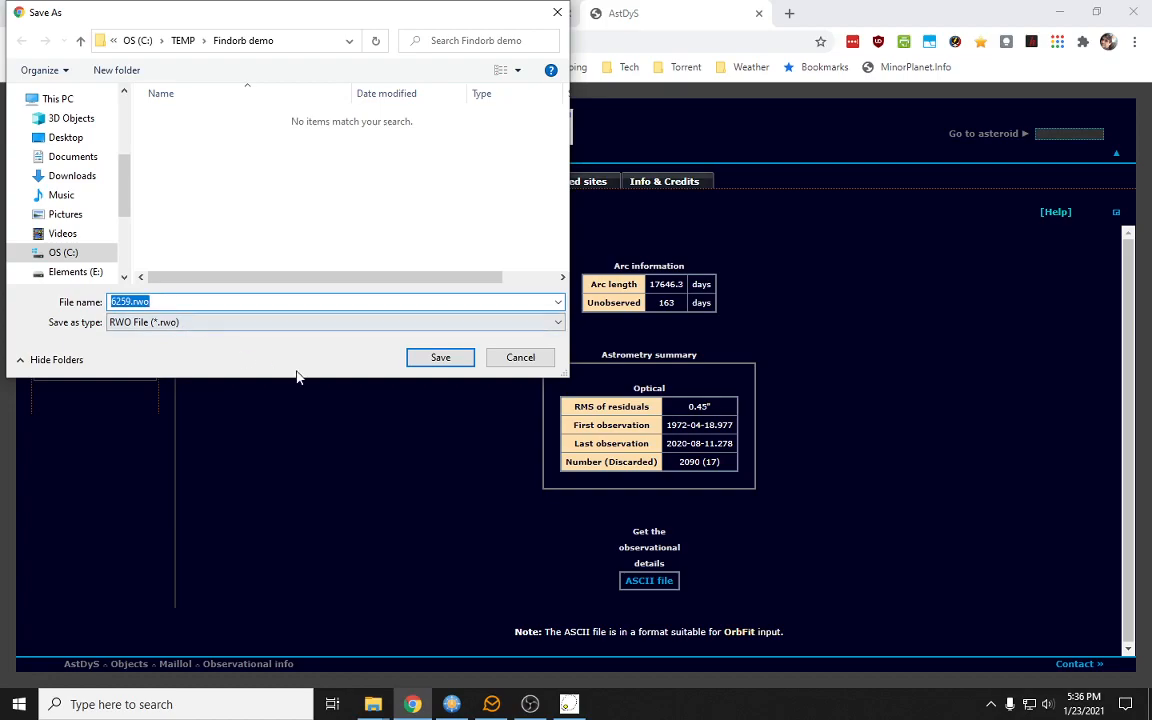
click(440, 358)
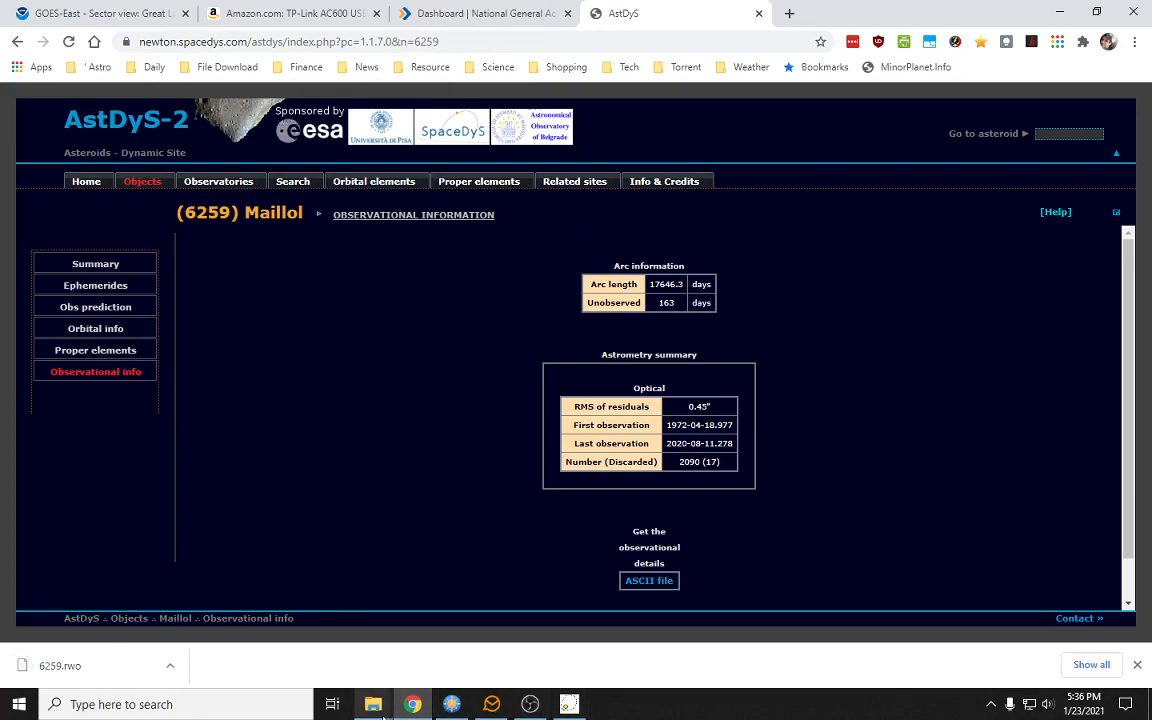
Open 6259.rwo from the Findorb demo folder in a maximized Notepad window, without making Notepad the default for .rwo files
mouse_move(373, 706)
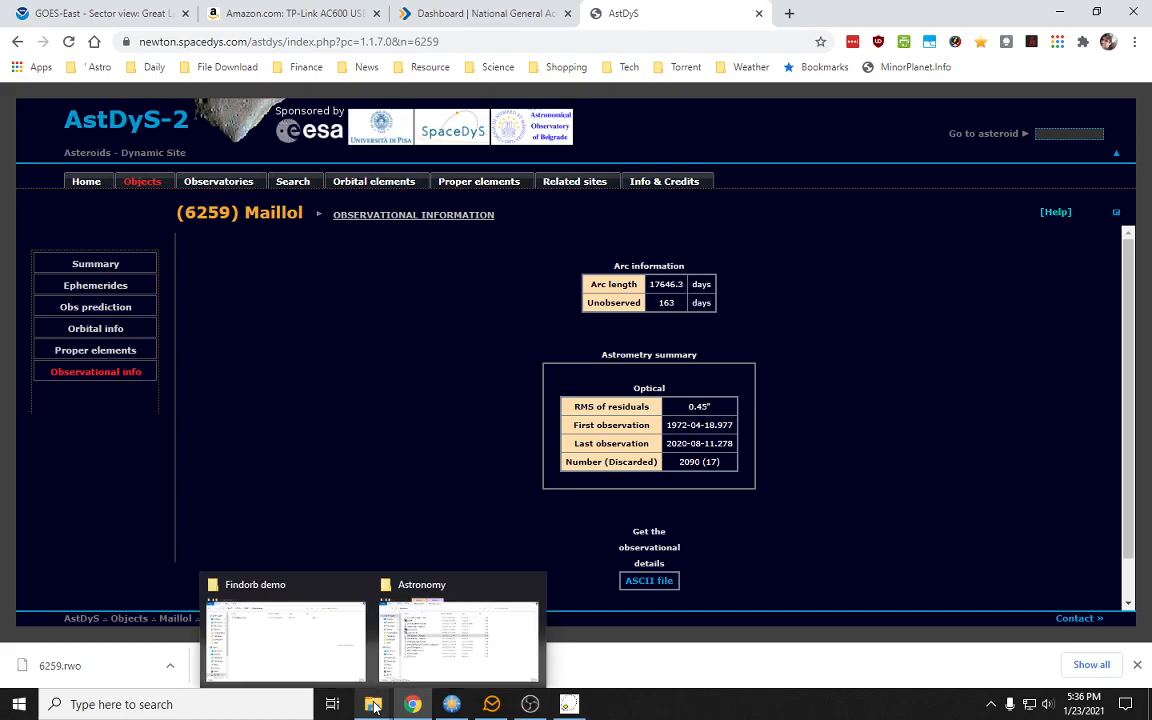
click(270, 642)
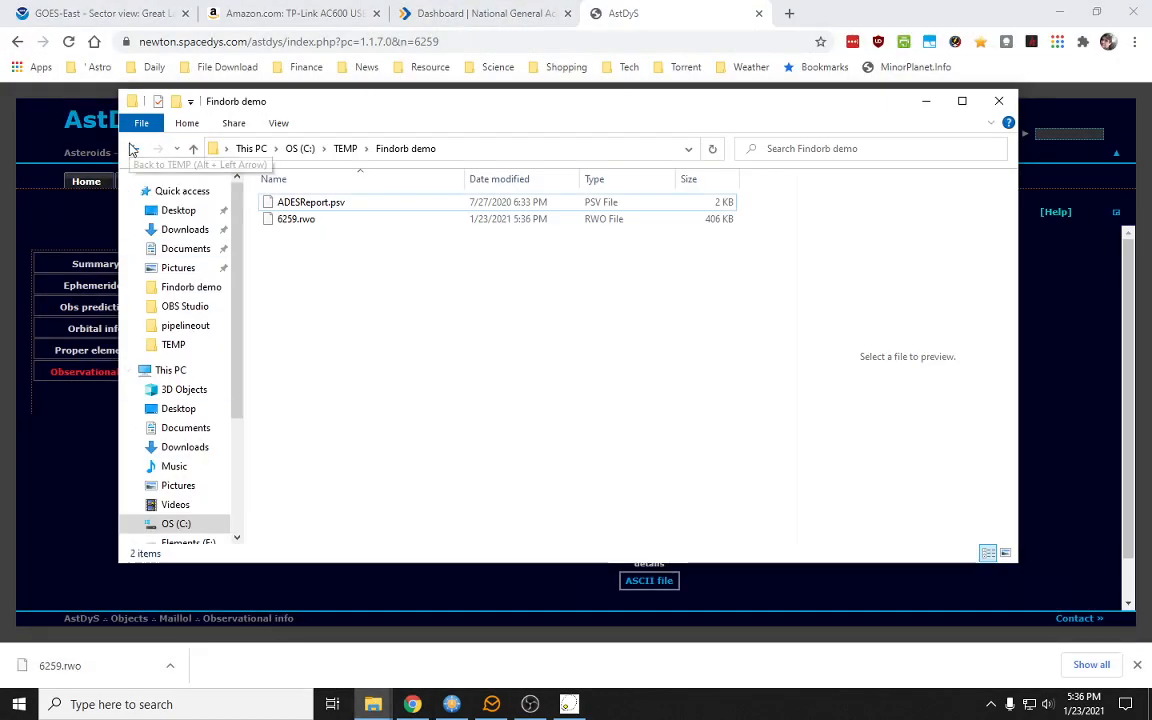
right_click(295, 222)
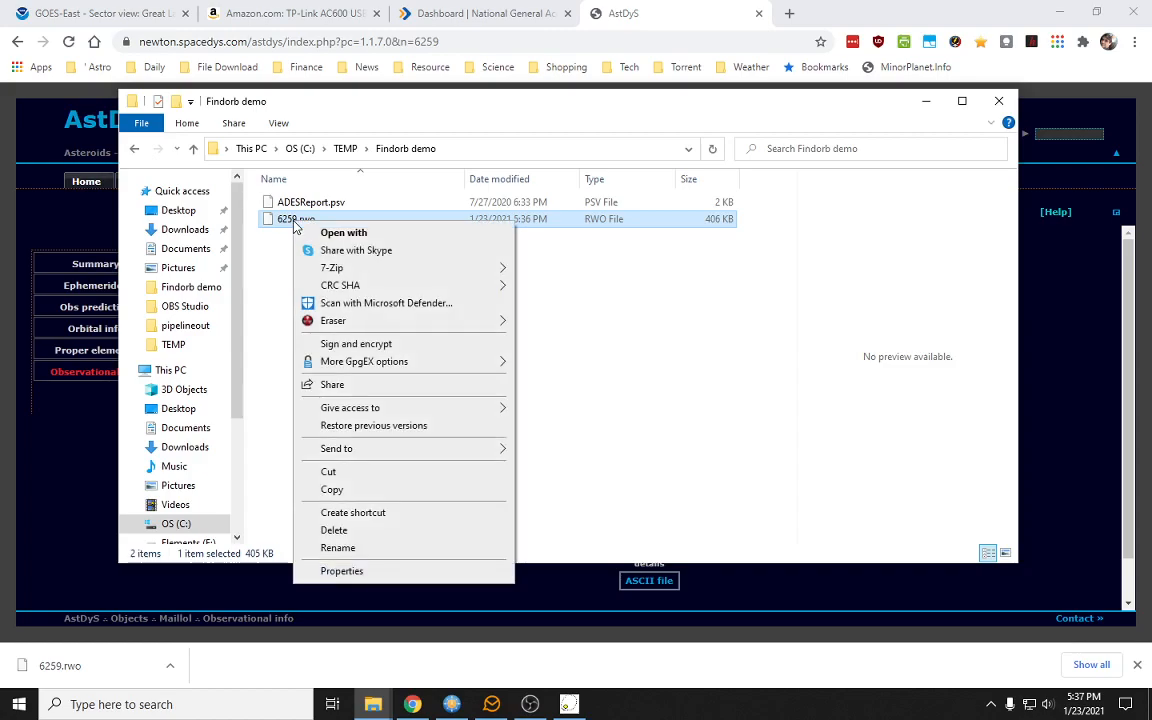
click(398, 238)
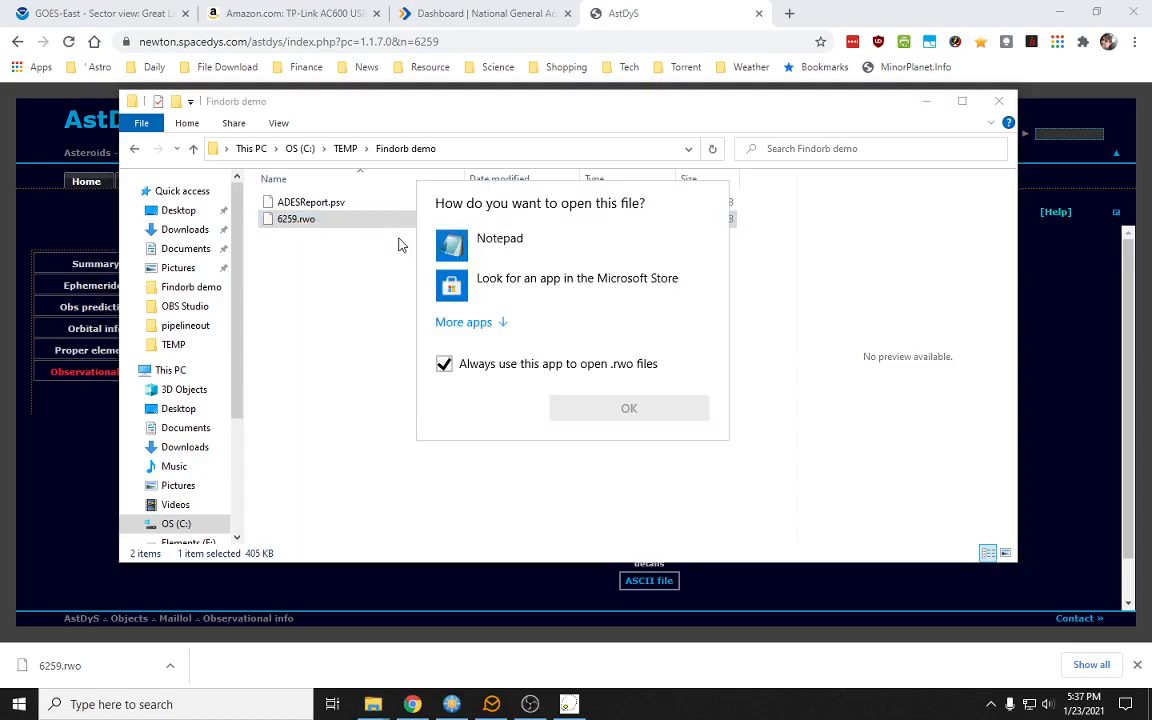
click(491, 257)
click(444, 364)
click(631, 409)
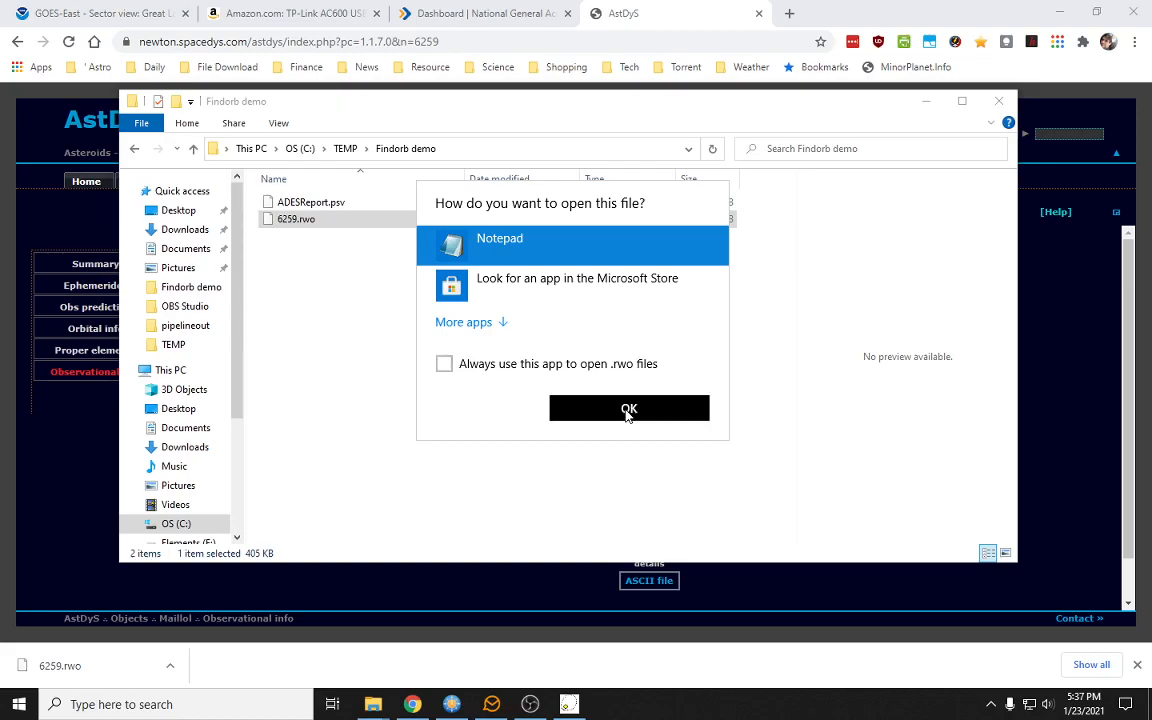
click(620, 155)
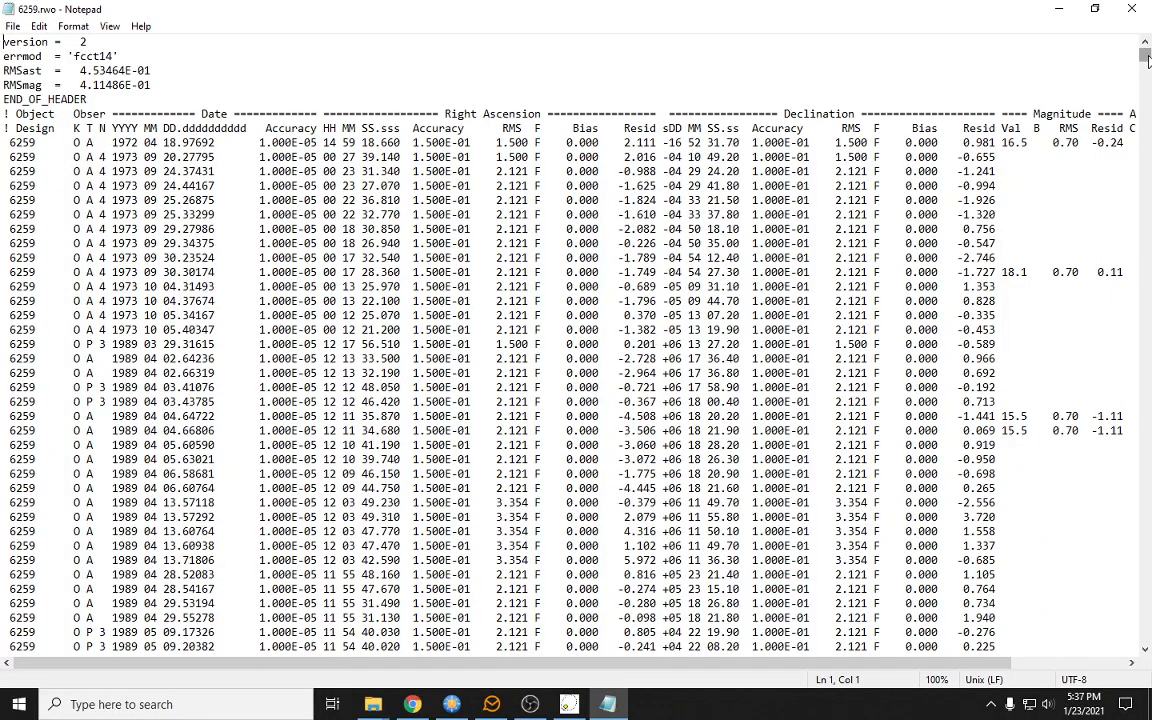
Copy all April 2020 observation rows of 6259.rwo, from 2020 04 01.356080 through 2020 04 30.391233
drag(1147, 60, 1147, 570)
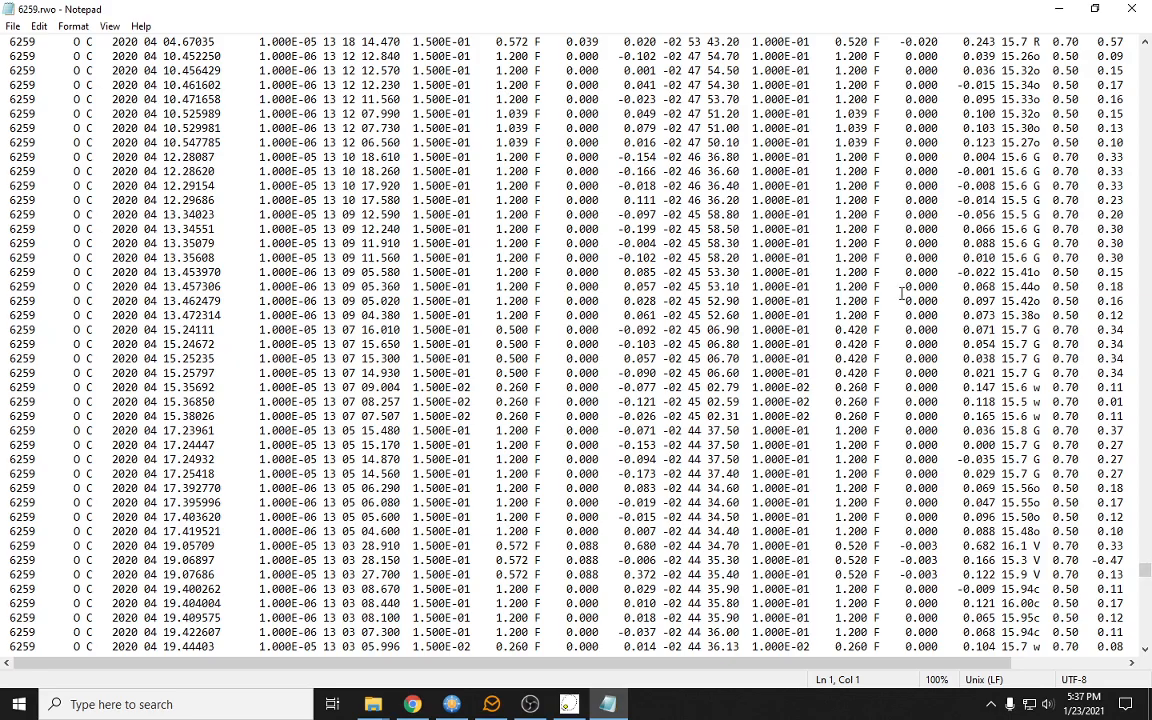
drag(1148, 582, 1148, 597)
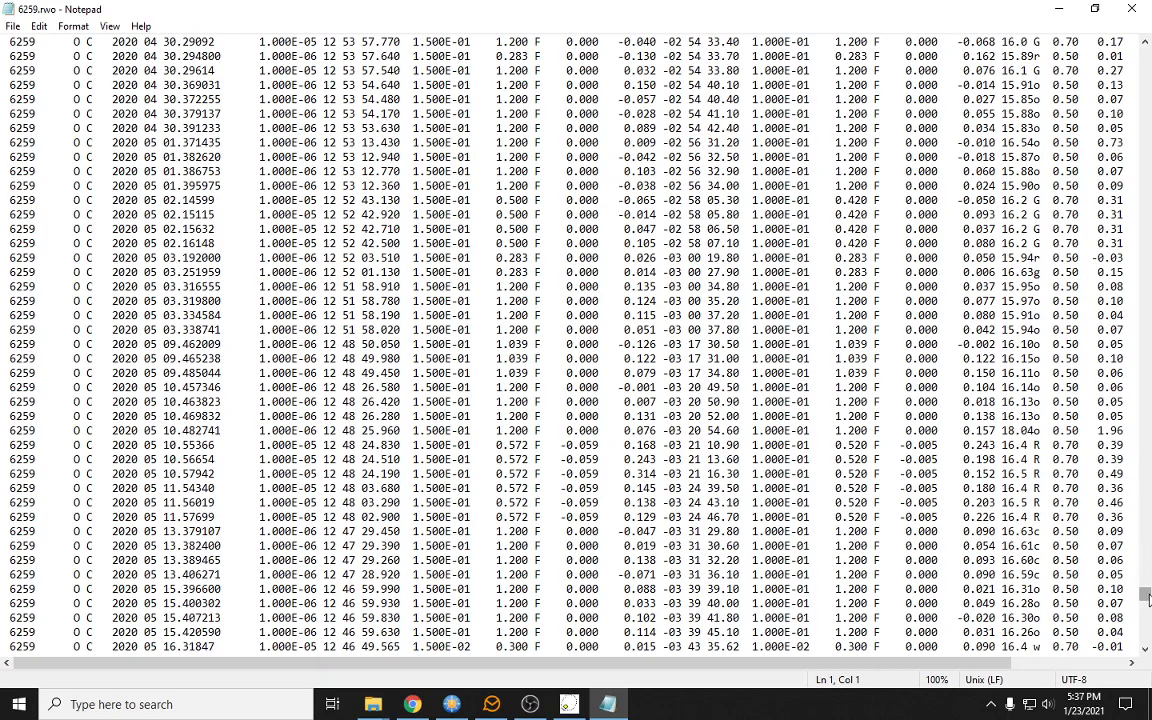
drag(1147, 597, 1148, 589)
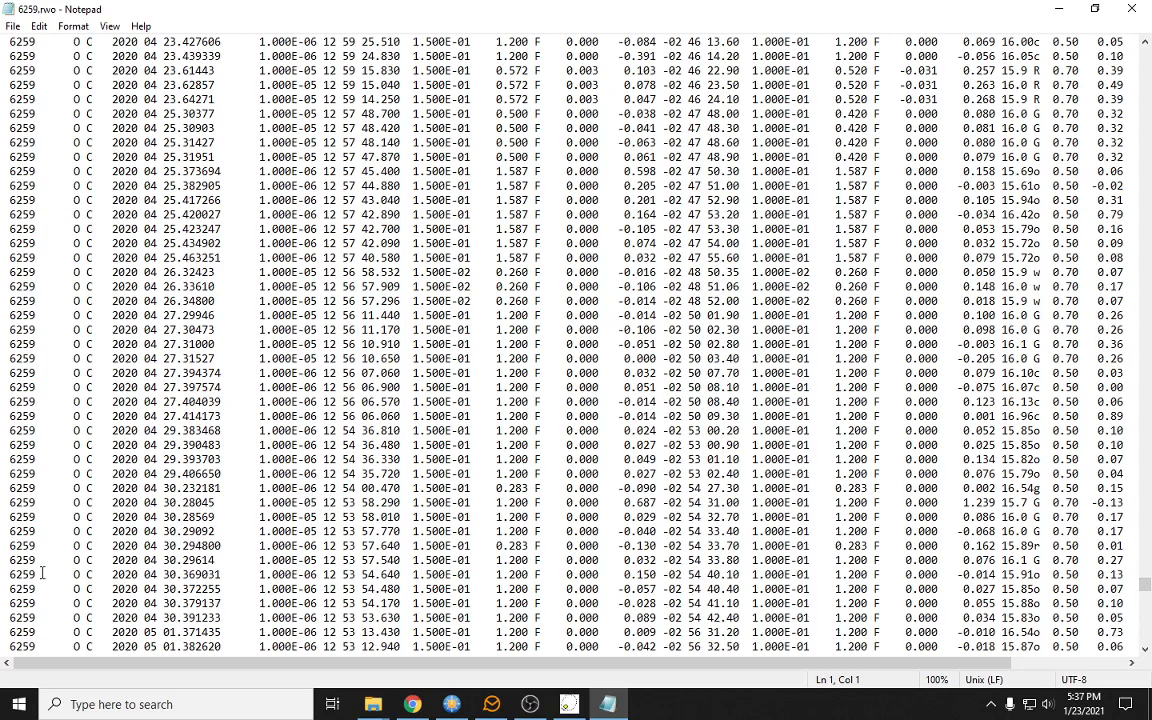
scroll(240, 589, down, 3)
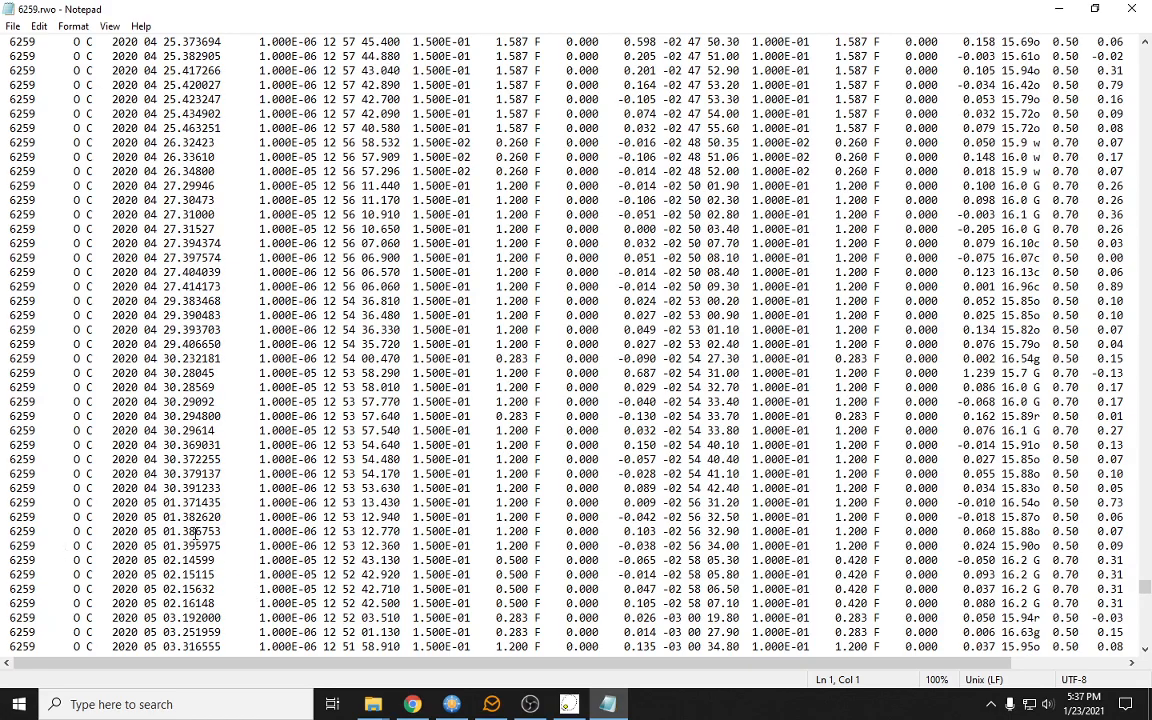
scroll(400, 452, up, 20)
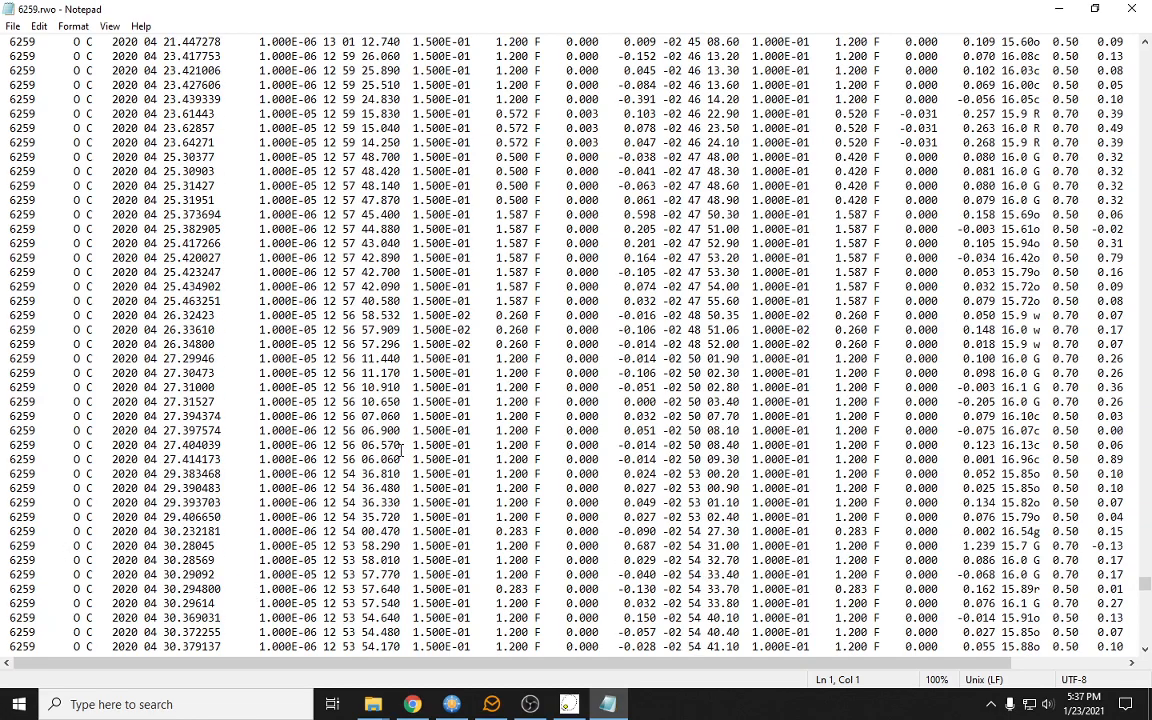
scroll(400, 452, up, 15)
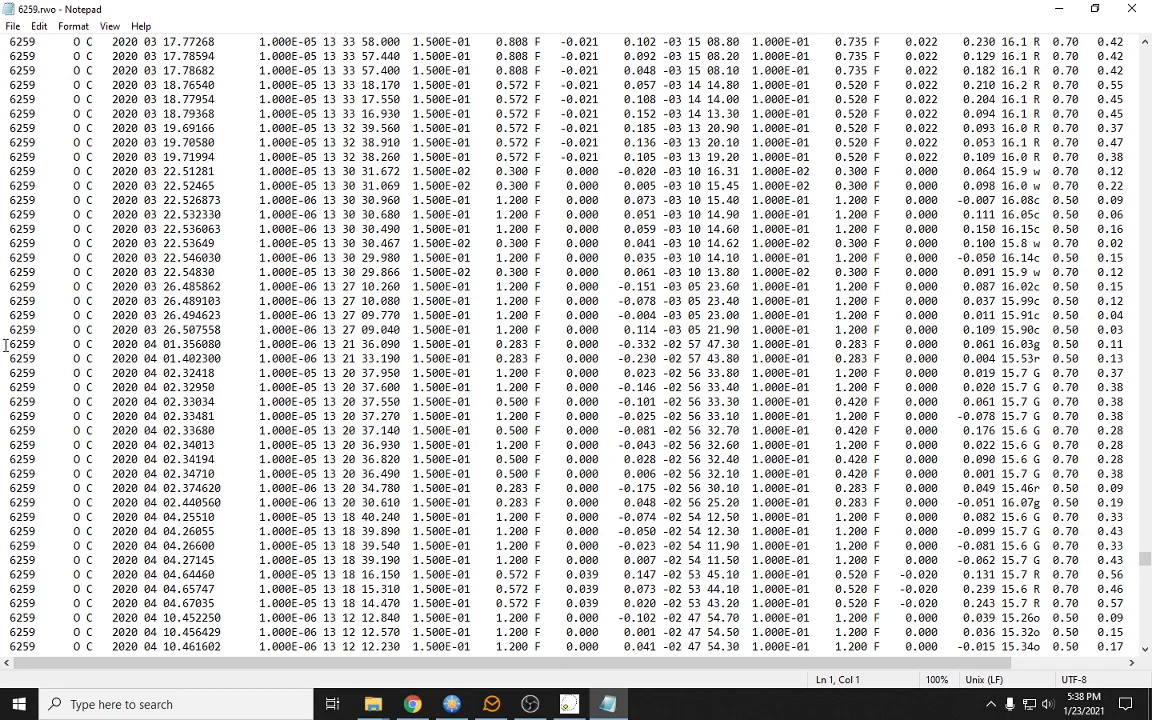
mouse_move(4, 344)
mouse_down()
mouse_move(10, 648)
mouse_move(4, 350)
mouse_up()
mouse_move(2, 346)
mouse_down()
mouse_move(2, 333)
mouse_move(2, 346)
mouse_up()
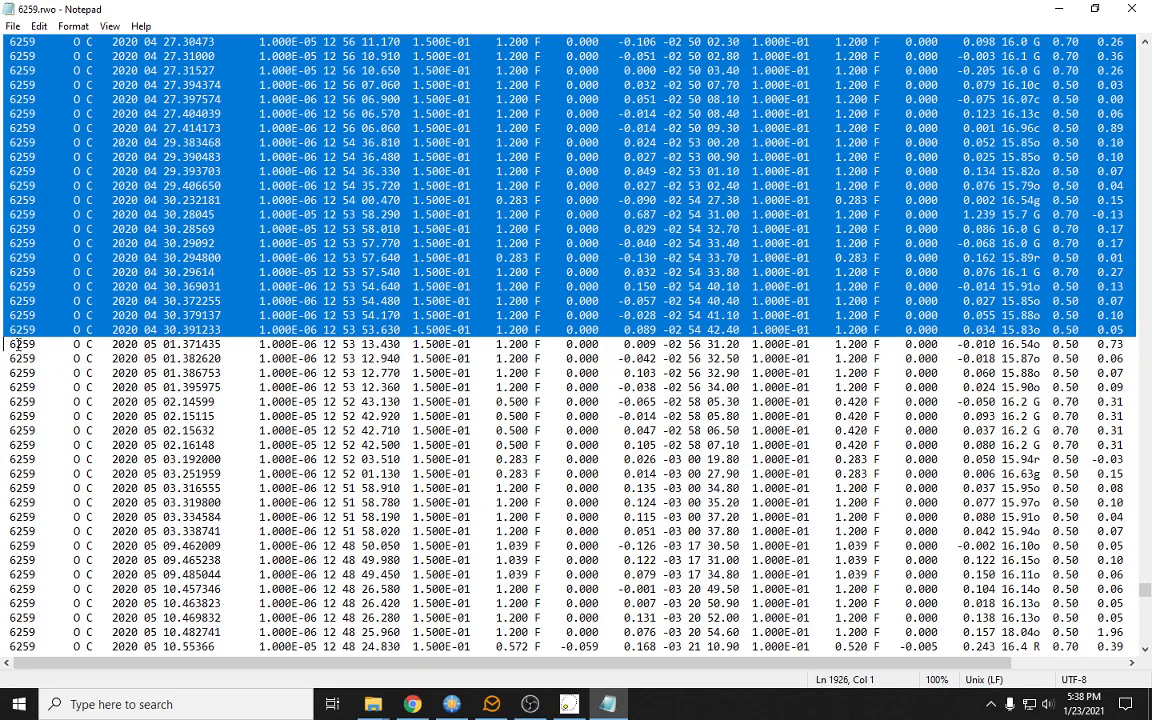
right_click(274, 190)
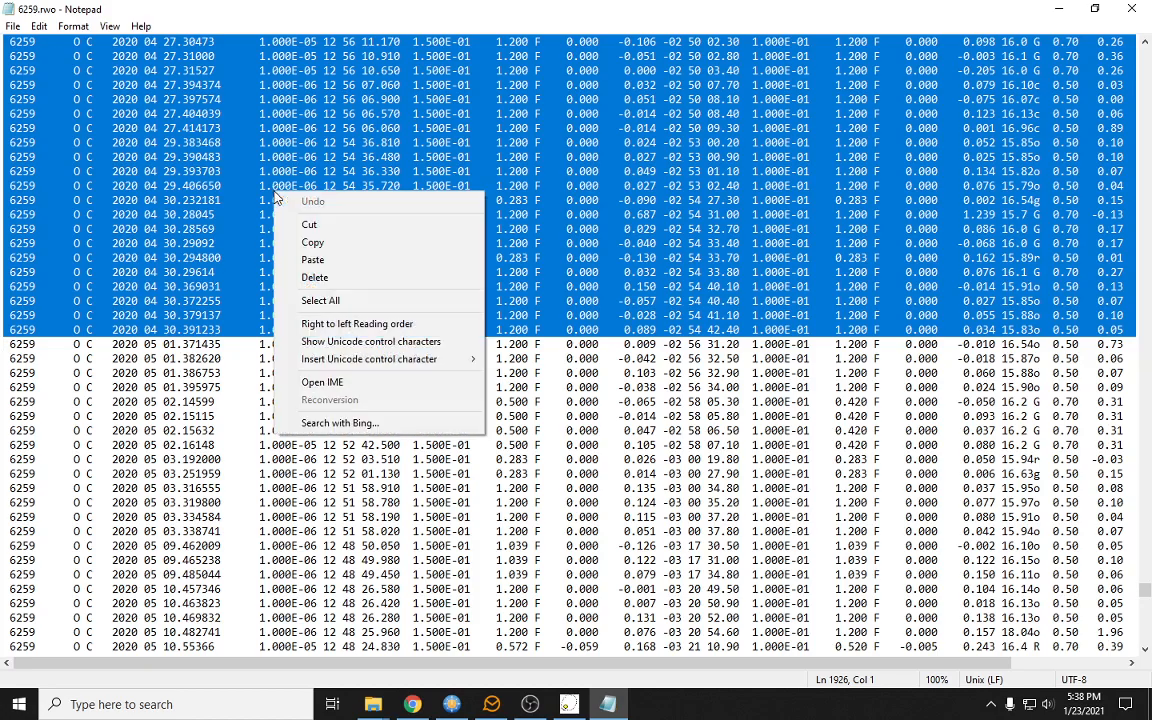
click(309, 242)
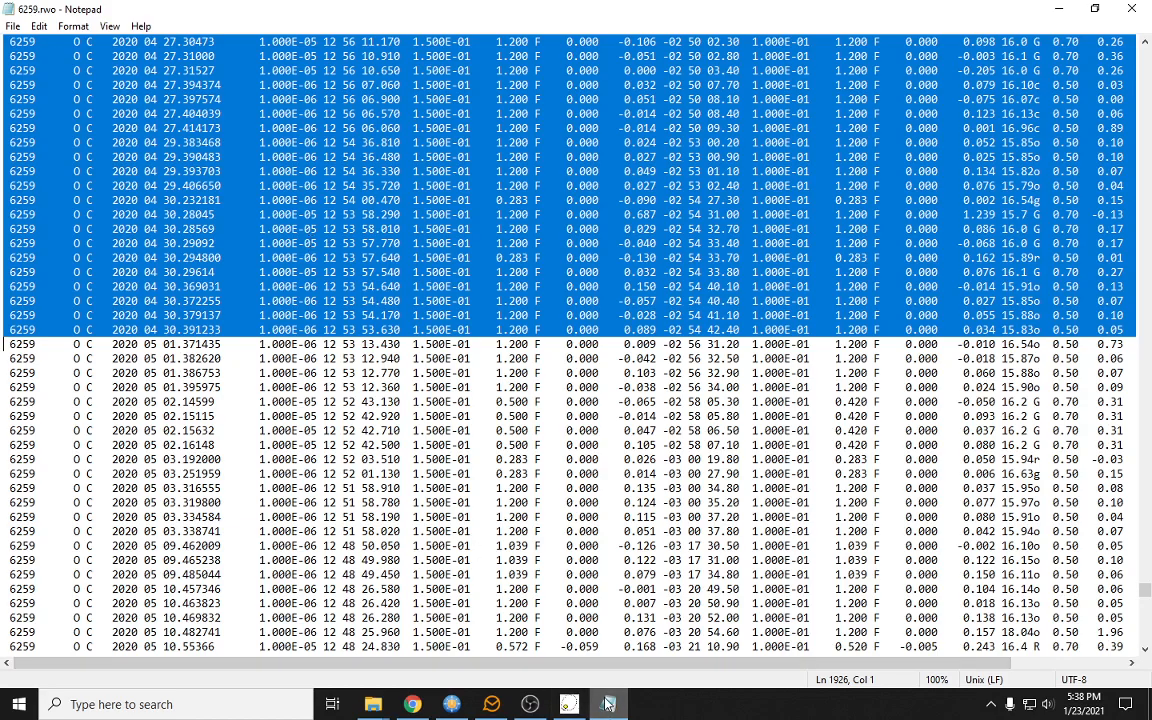
Open ADESReport.psv from the Findorb demo folder in a maximized Notepad window, without making Notepad the default for .psv files
mouse_move(373, 704)
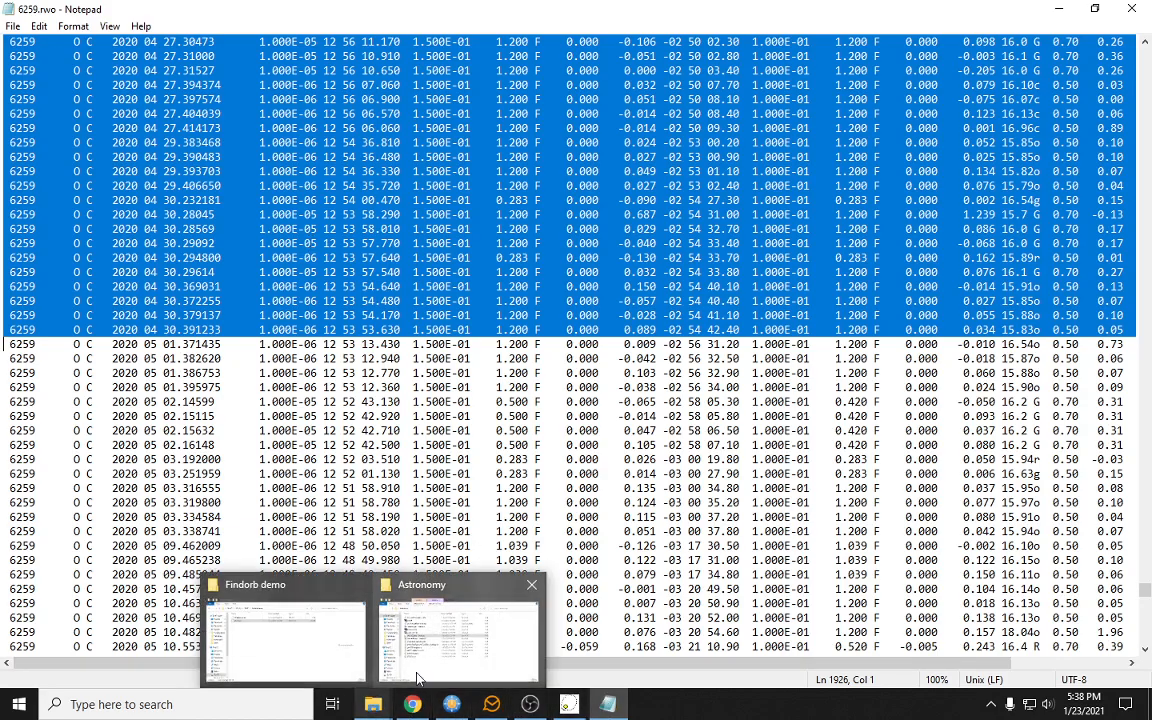
click(284, 635)
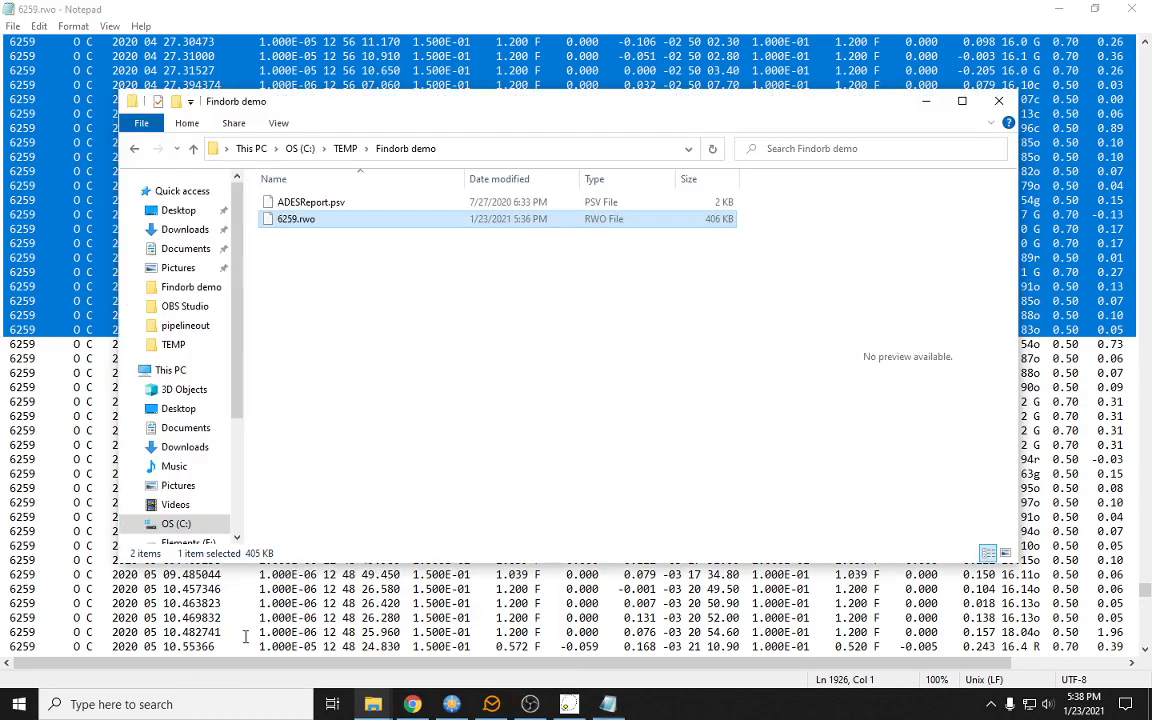
right_click(303, 206)
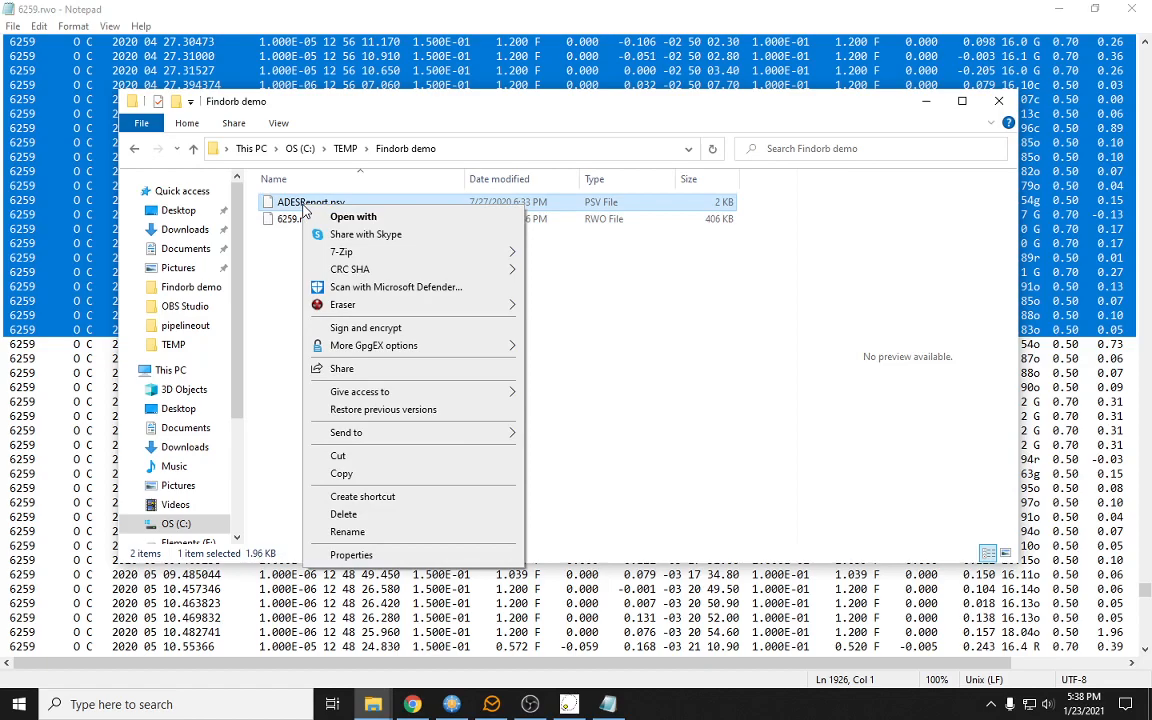
click(400, 221)
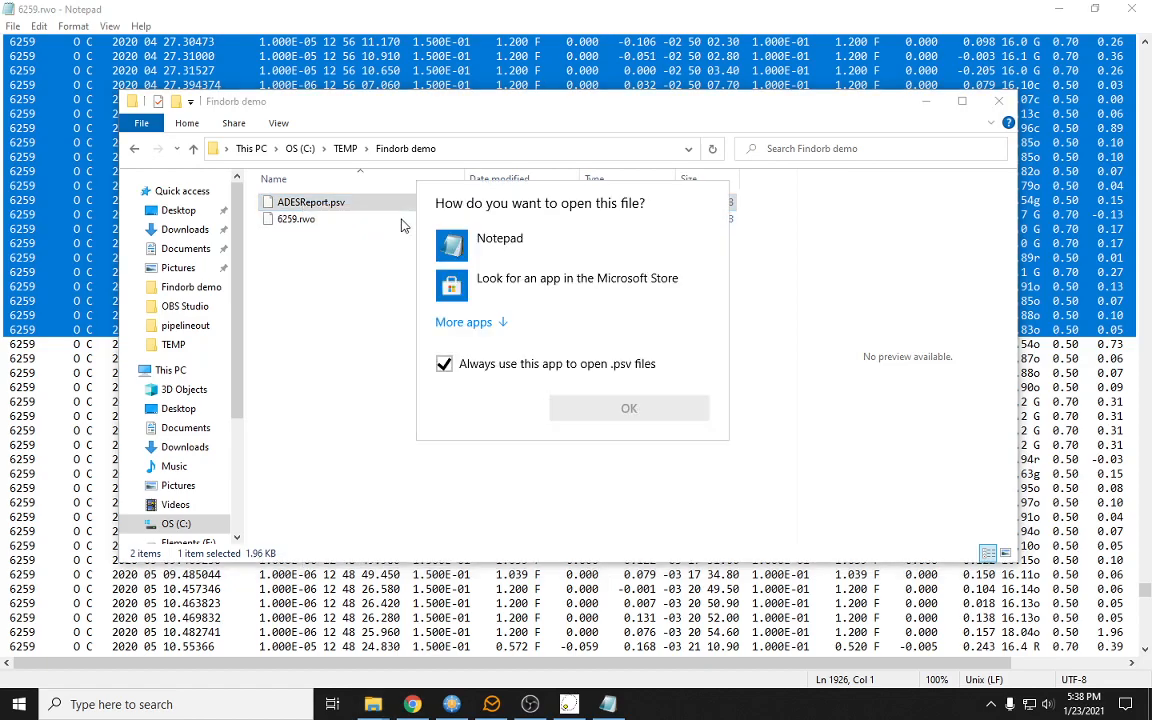
click(477, 240)
click(444, 365)
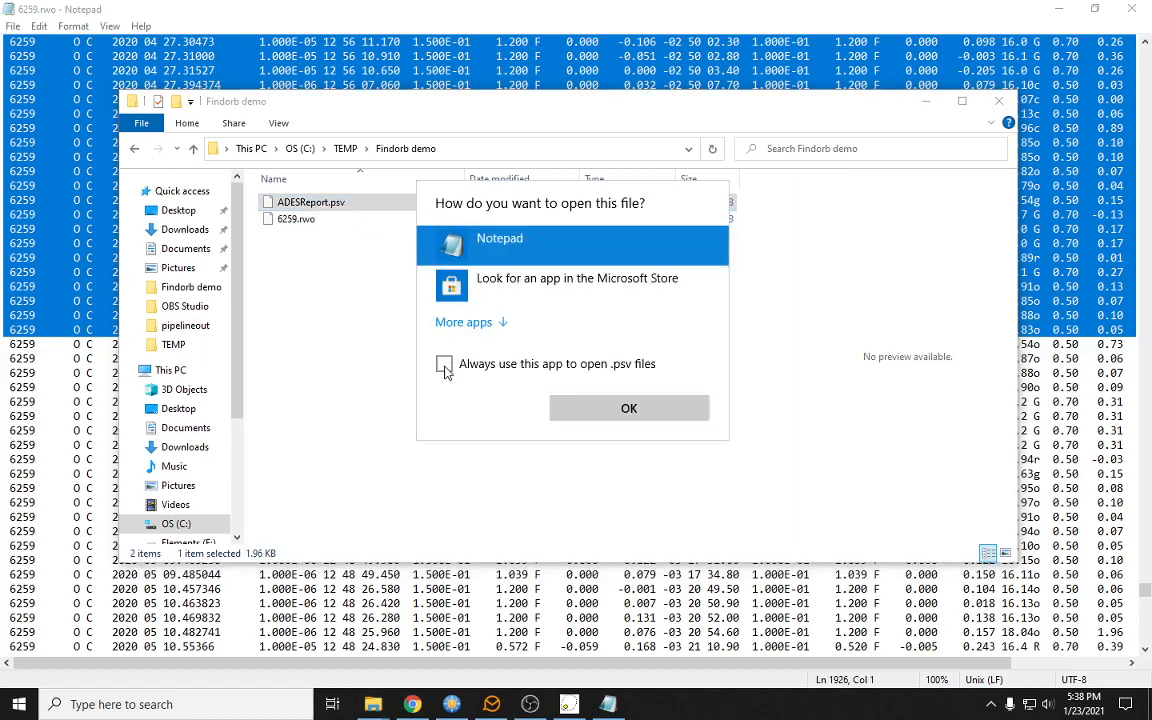
click(628, 408)
click(627, 154)
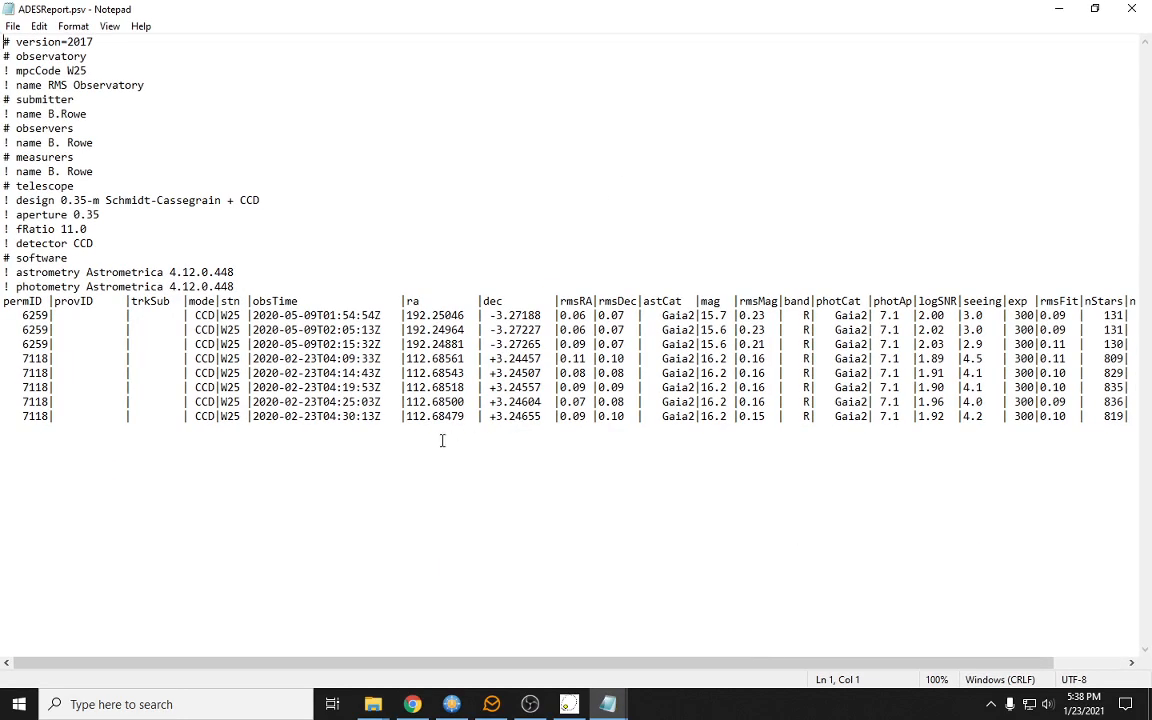
Paste the copied April 2020 observations below the last 7118 row of ADESReport.psv and return to the file's beginning
click(5, 434)
right_click(8, 428)
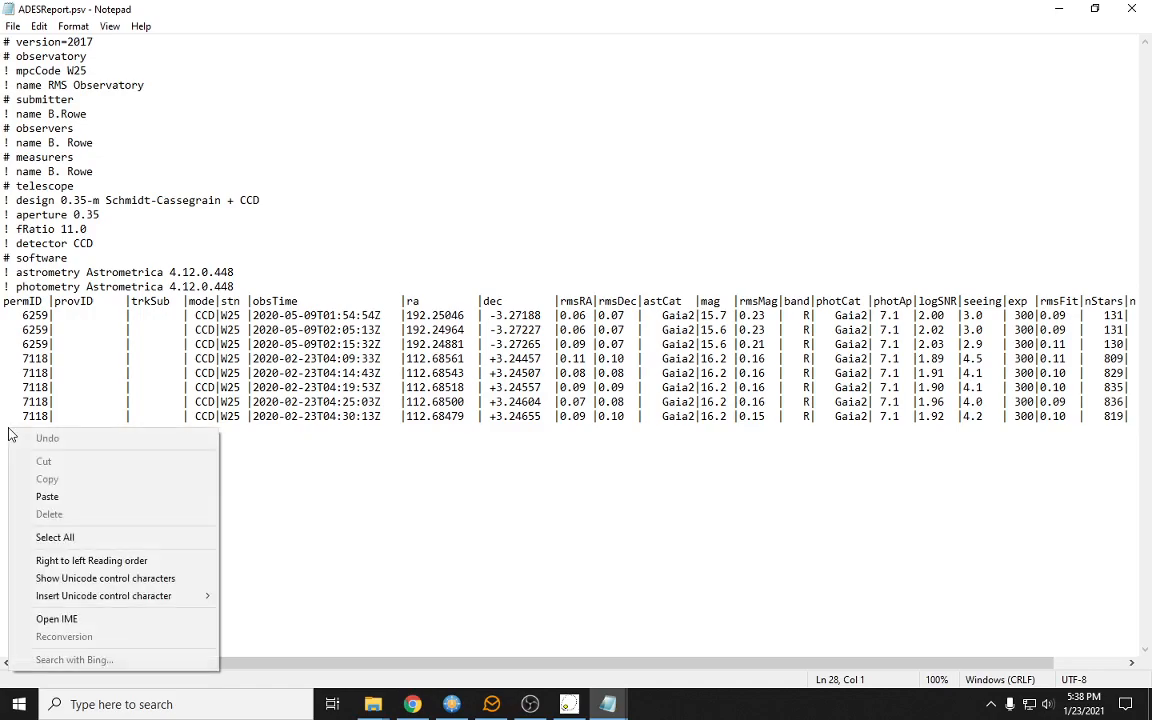
click(62, 497)
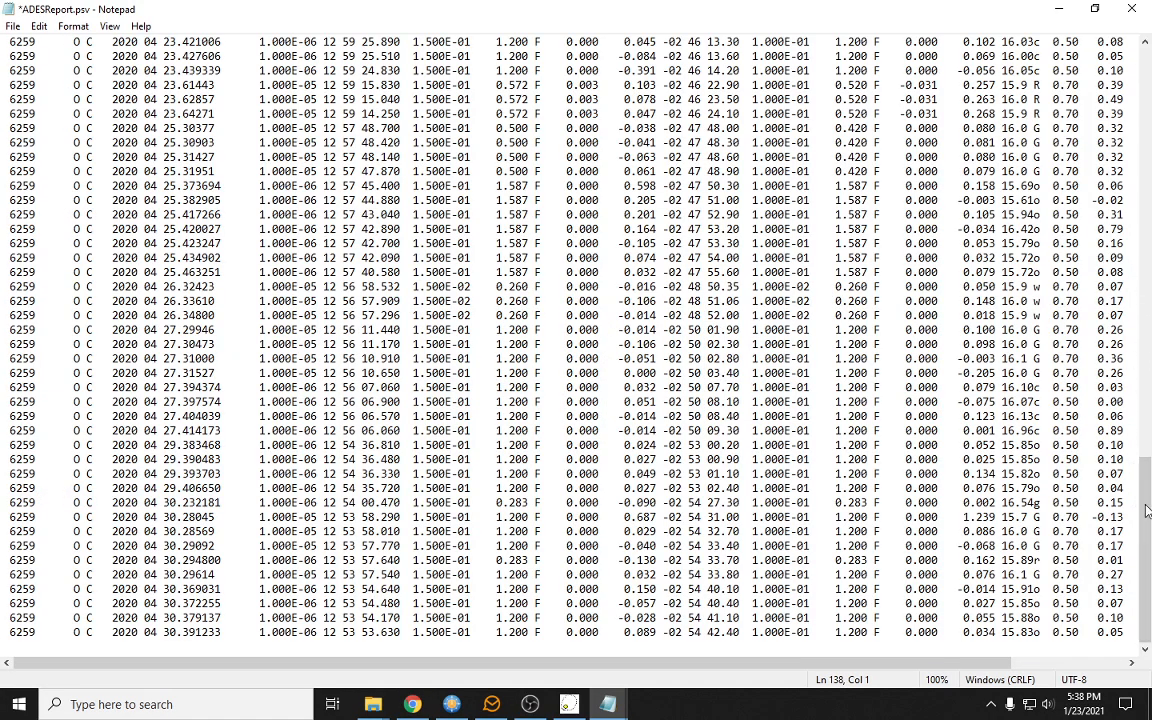
drag(1145, 496, 1137, 87)
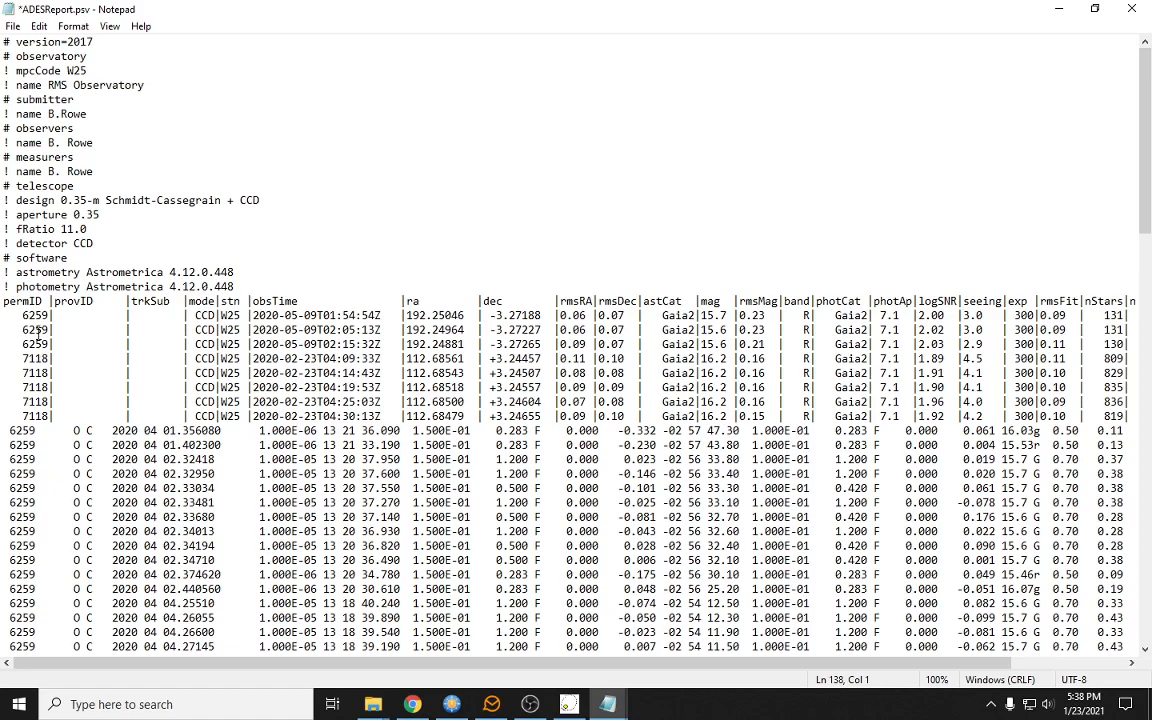
Save the combined report in the Findorb demo folder as ADESReport-merged.psv with the All Files type
scroll(36, 332, down, 2)
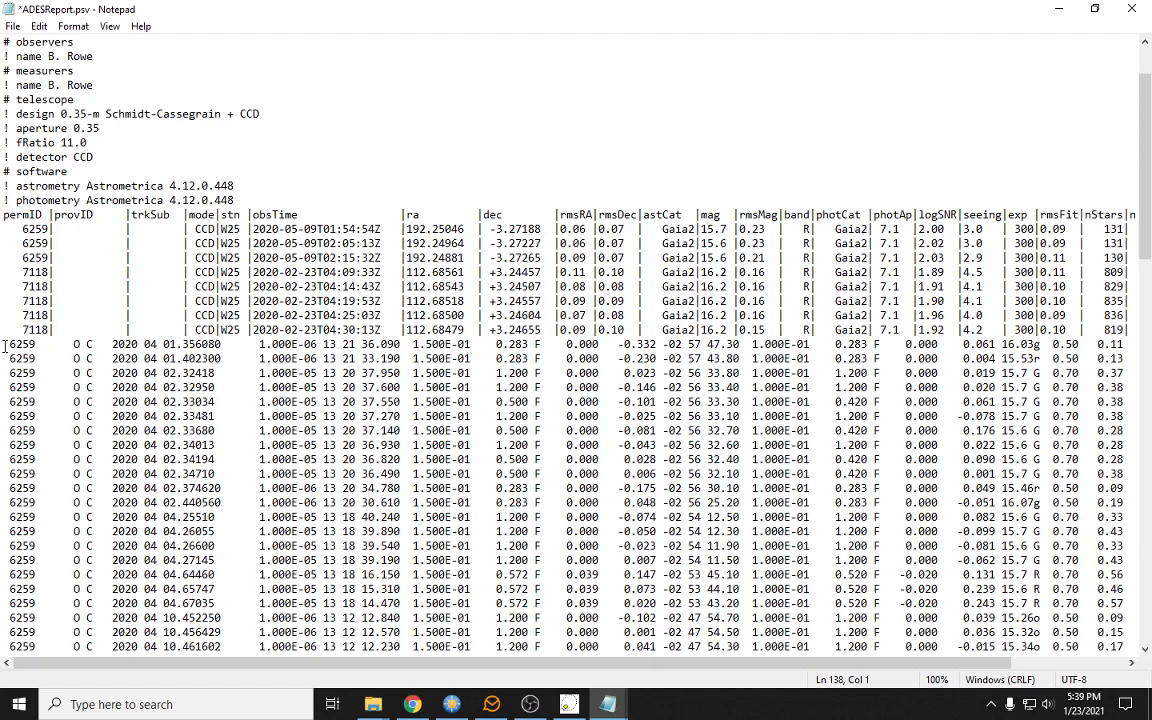
scroll(5, 346, up, 2)
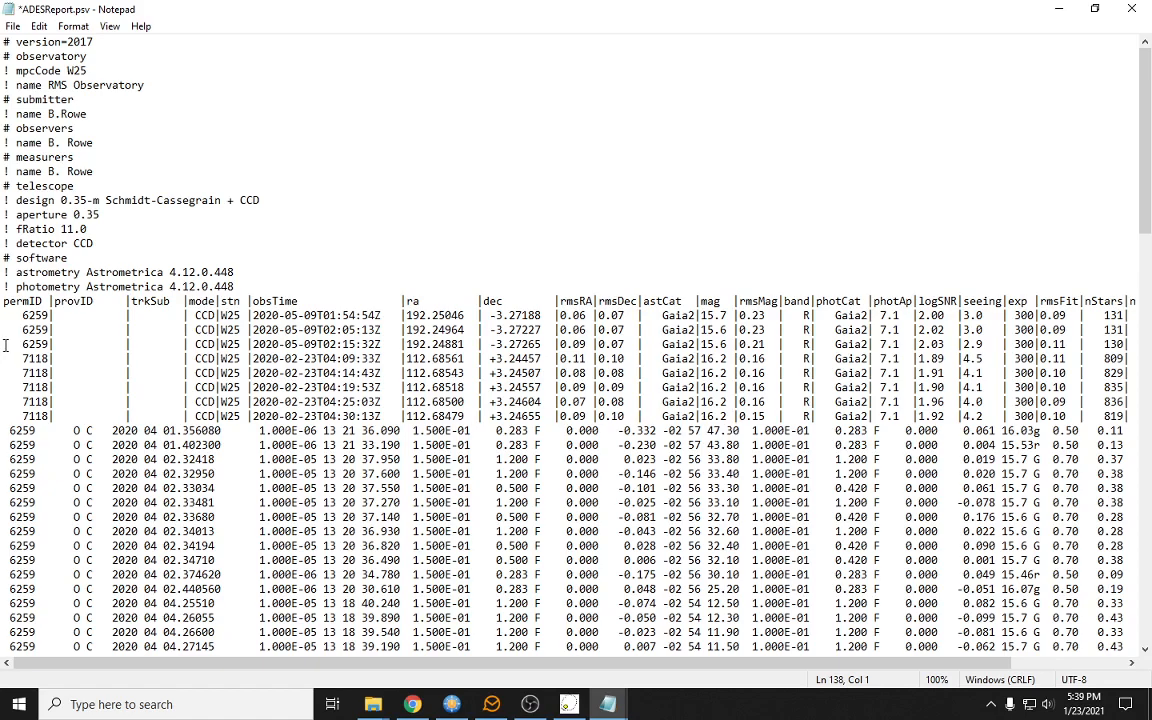
click(12, 27)
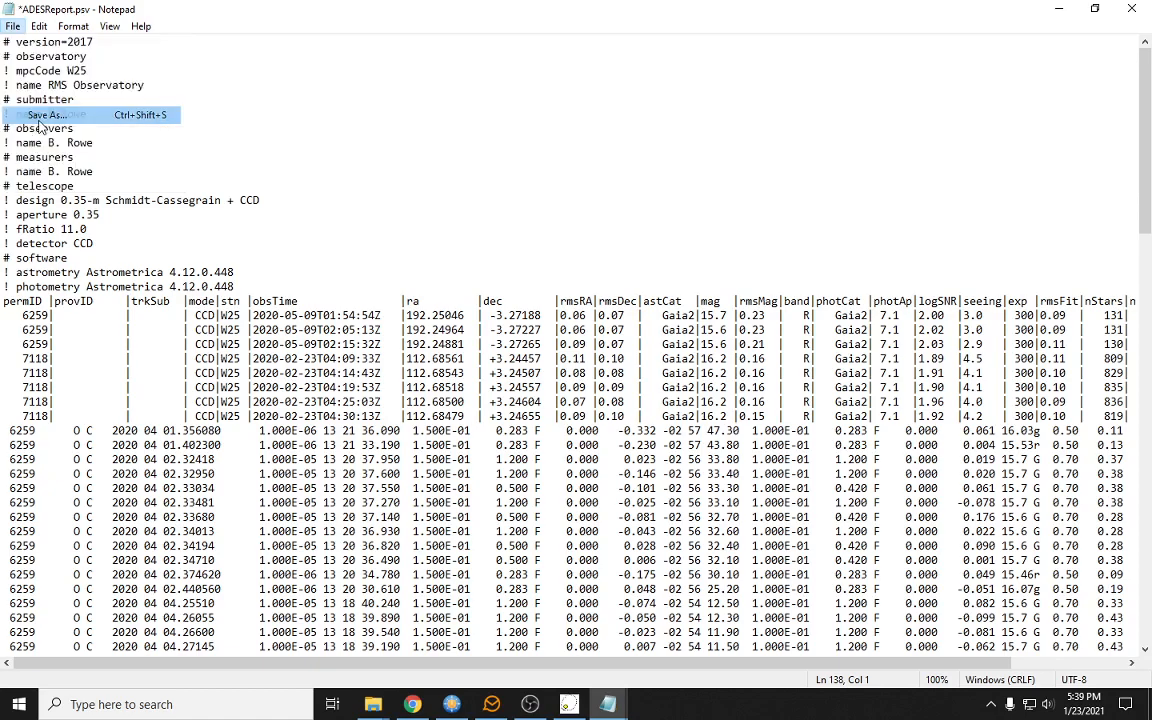
click(40, 115)
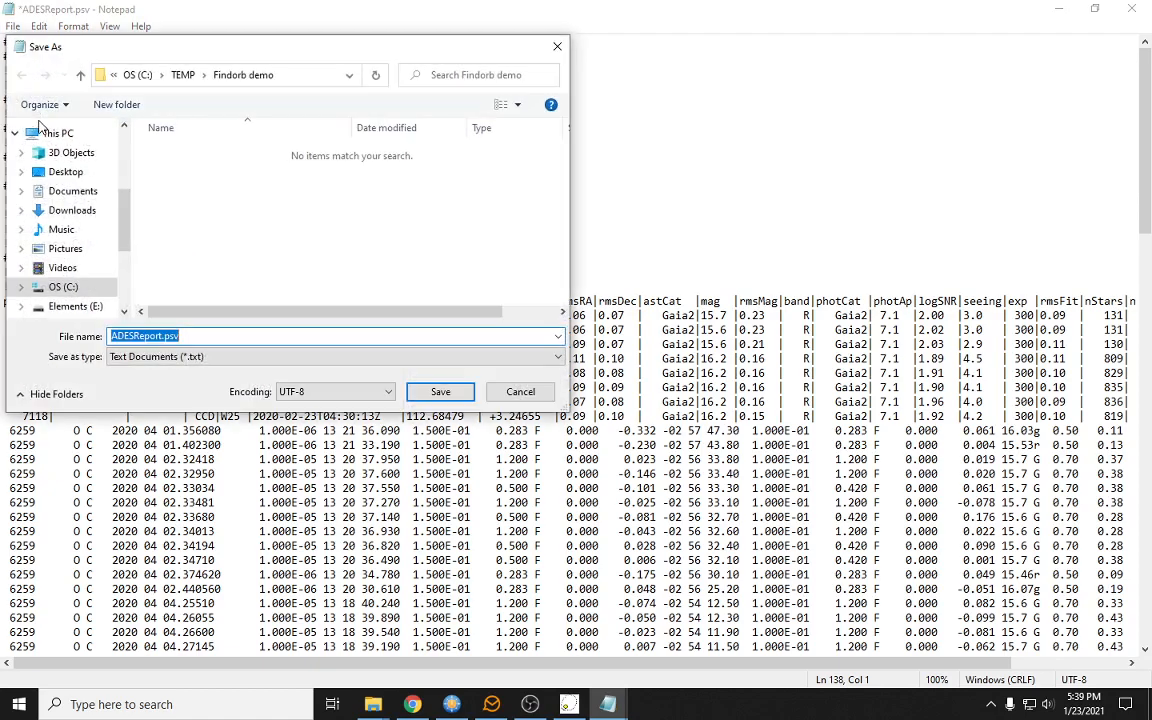
click(163, 335)
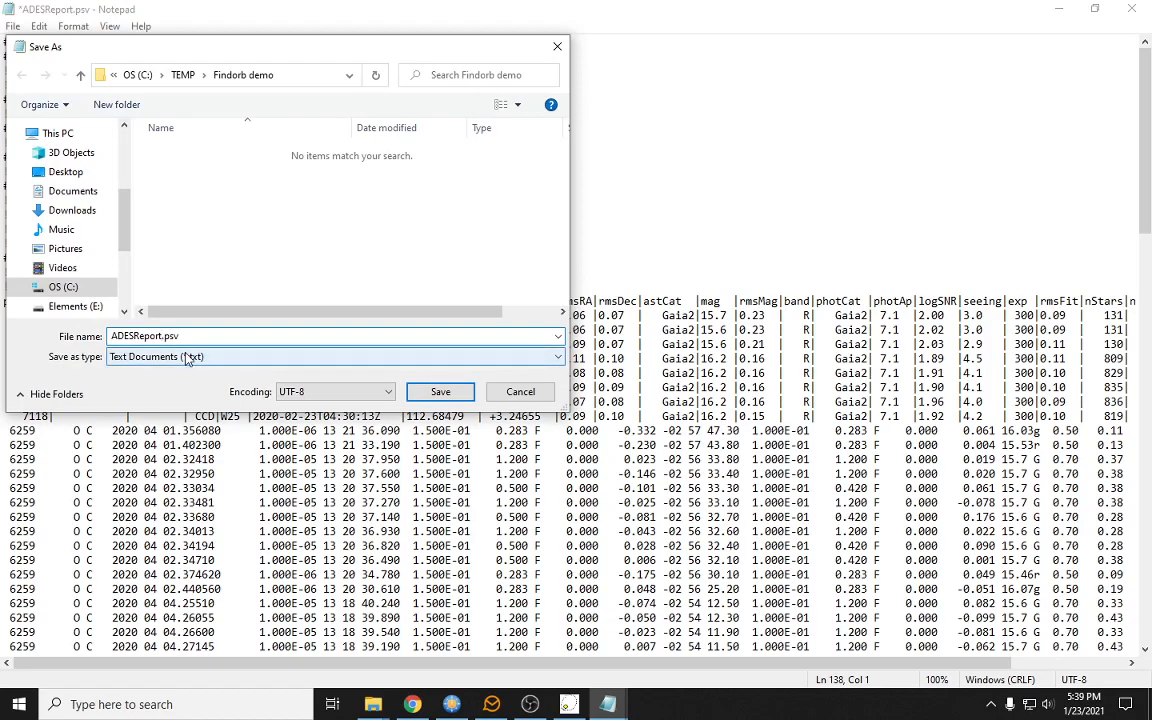
text(-merged)
click(257, 356)
click(224, 385)
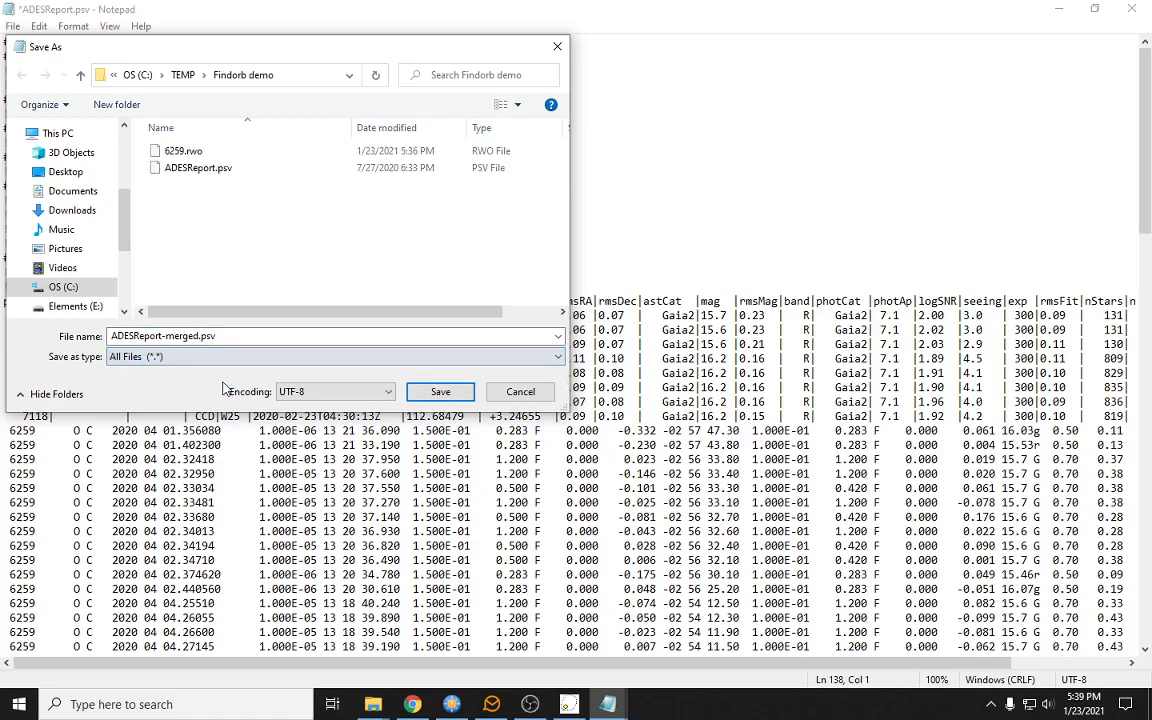
click(440, 392)
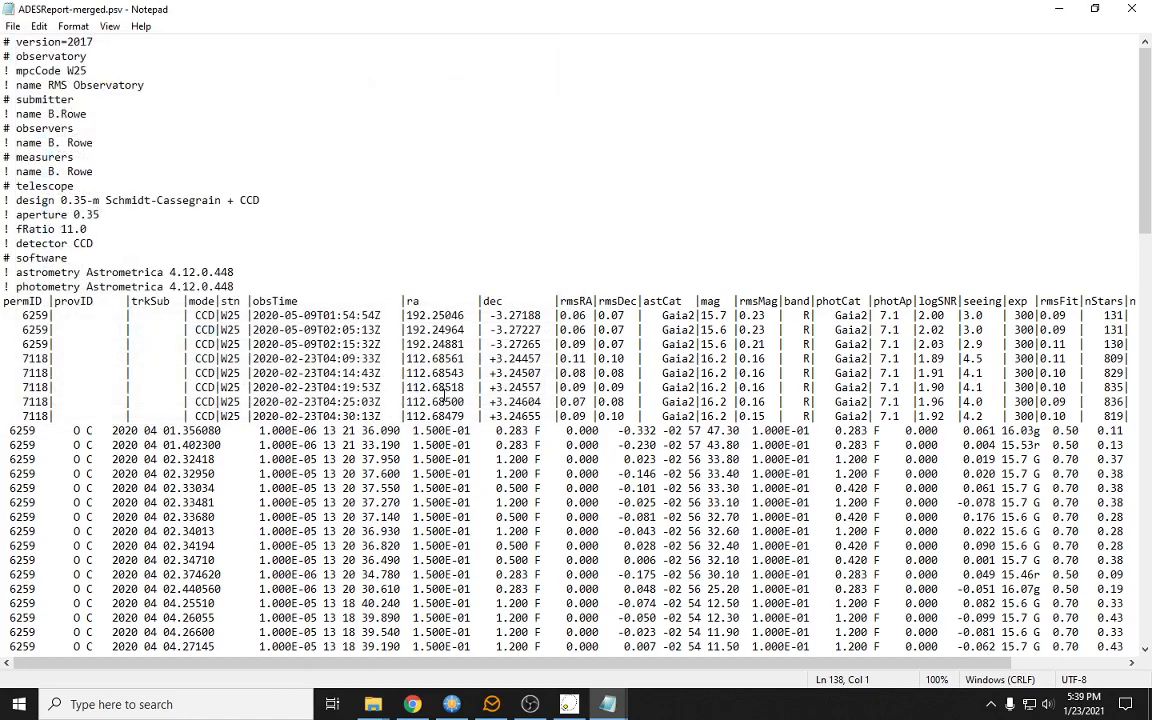
Switch to Find_Orb, load ADESReport-merged.psv from the Findorb demo folder and select object (6259)
click(1055, 12)
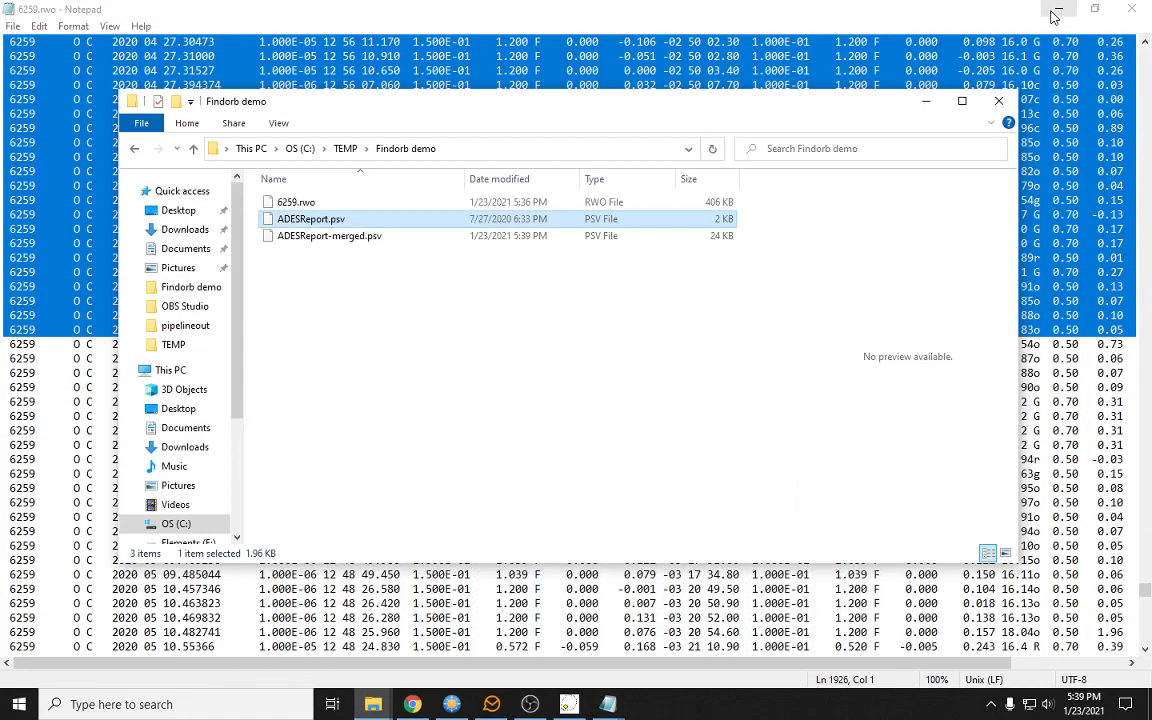
click(926, 101)
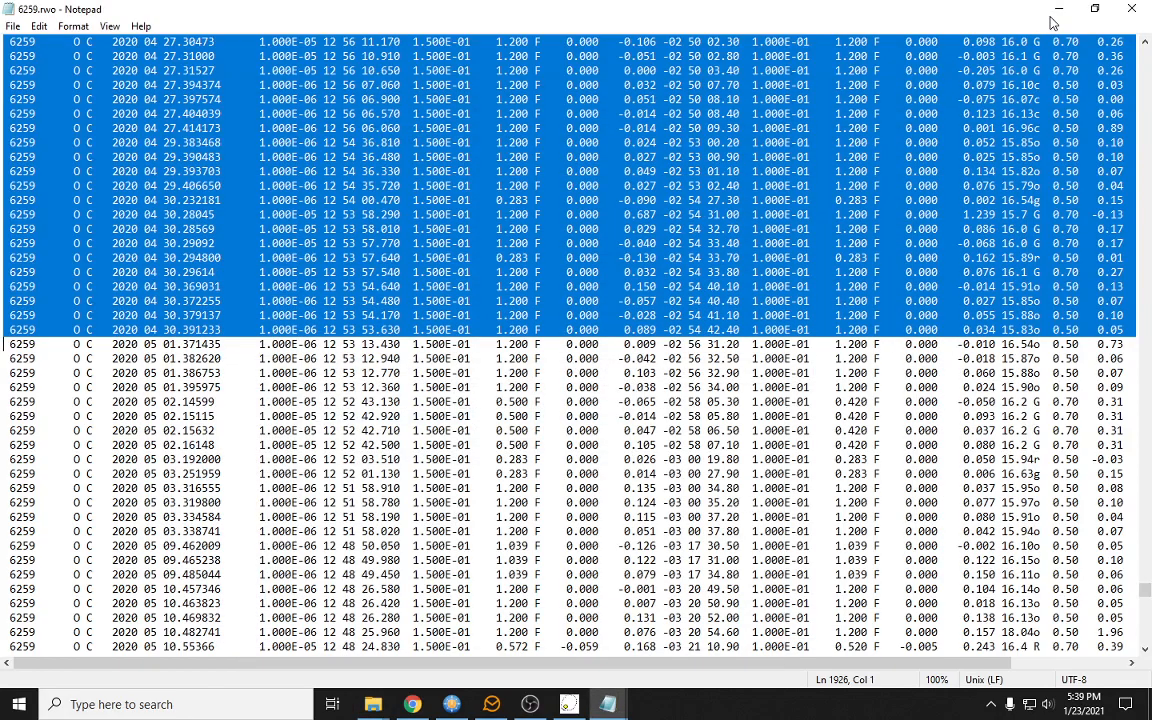
click(1061, 14)
click(1062, 14)
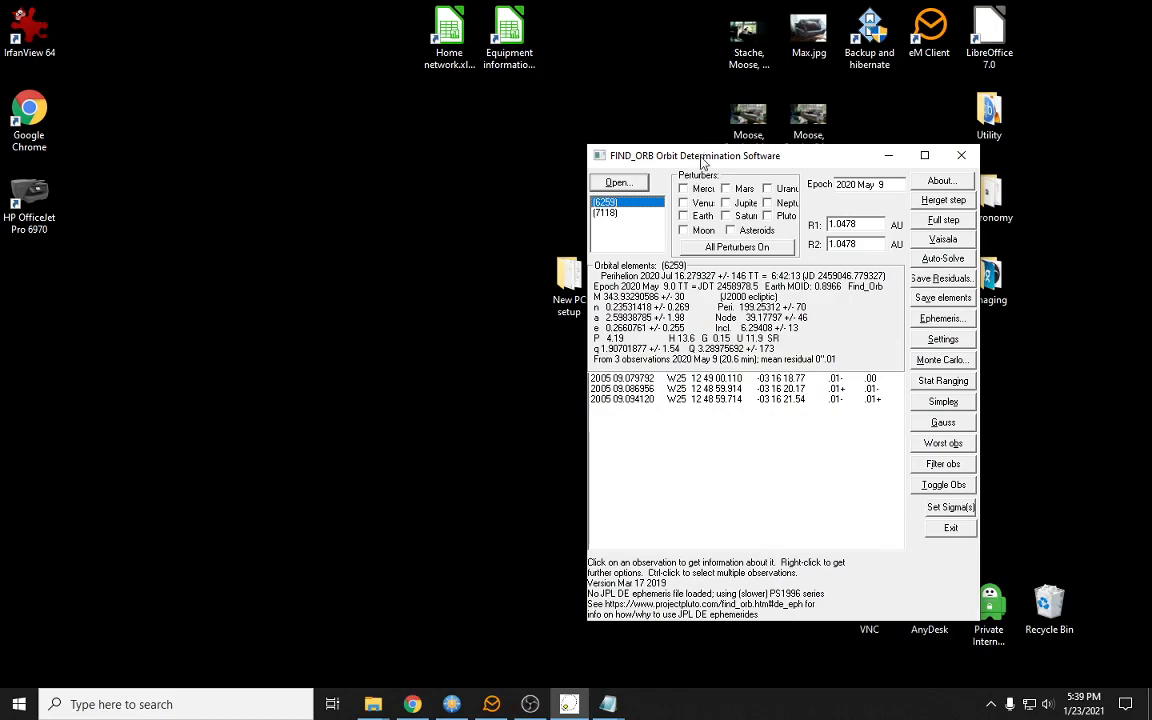
click(618, 182)
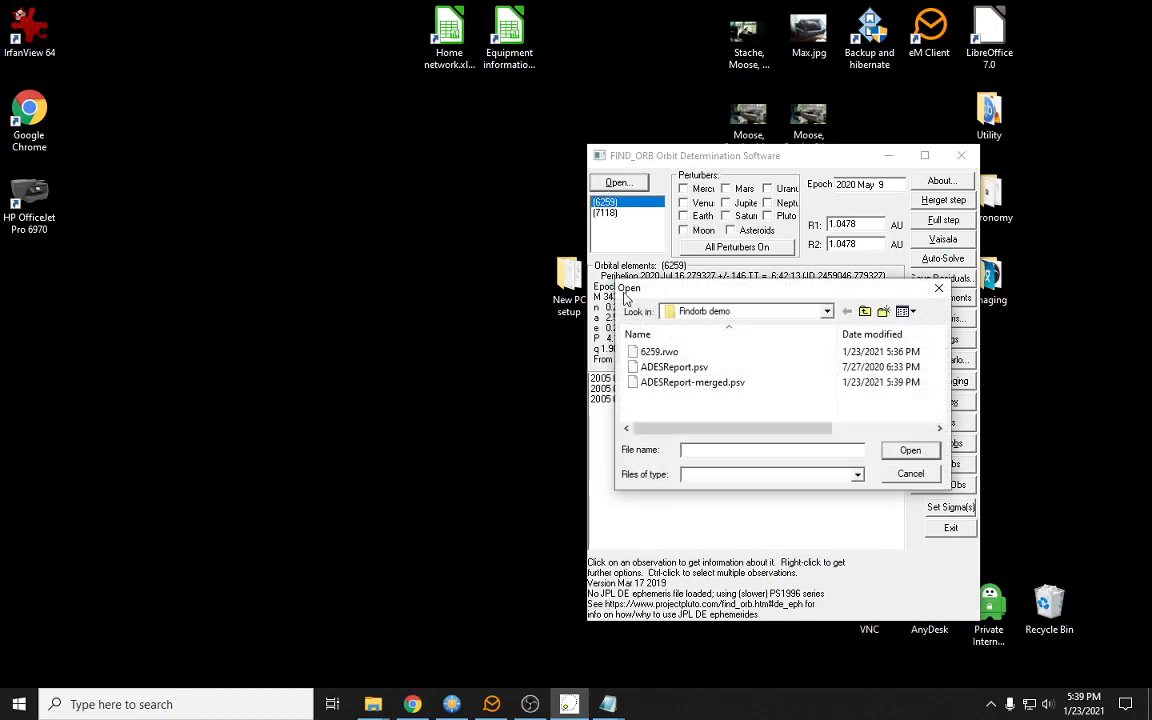
click(690, 382)
key(Return)
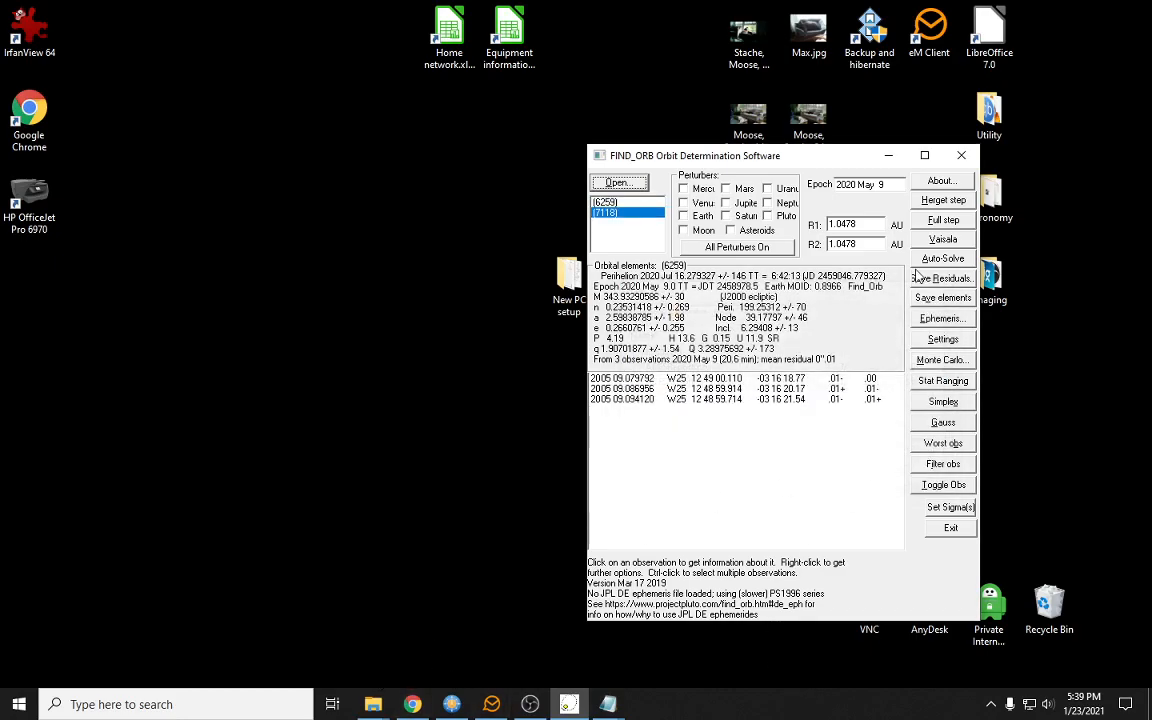
click(612, 202)
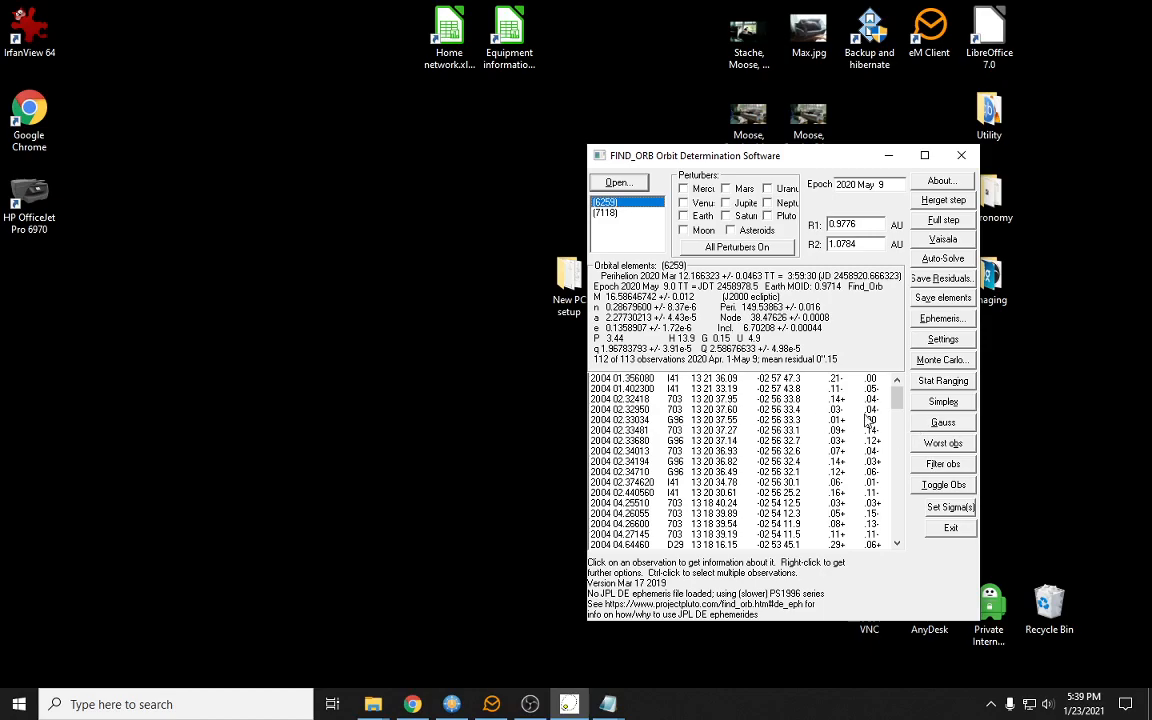
Auto-solve the orbit of (6259) and review the residuals of the W25 observations from May 9
drag(897, 399, 895, 549)
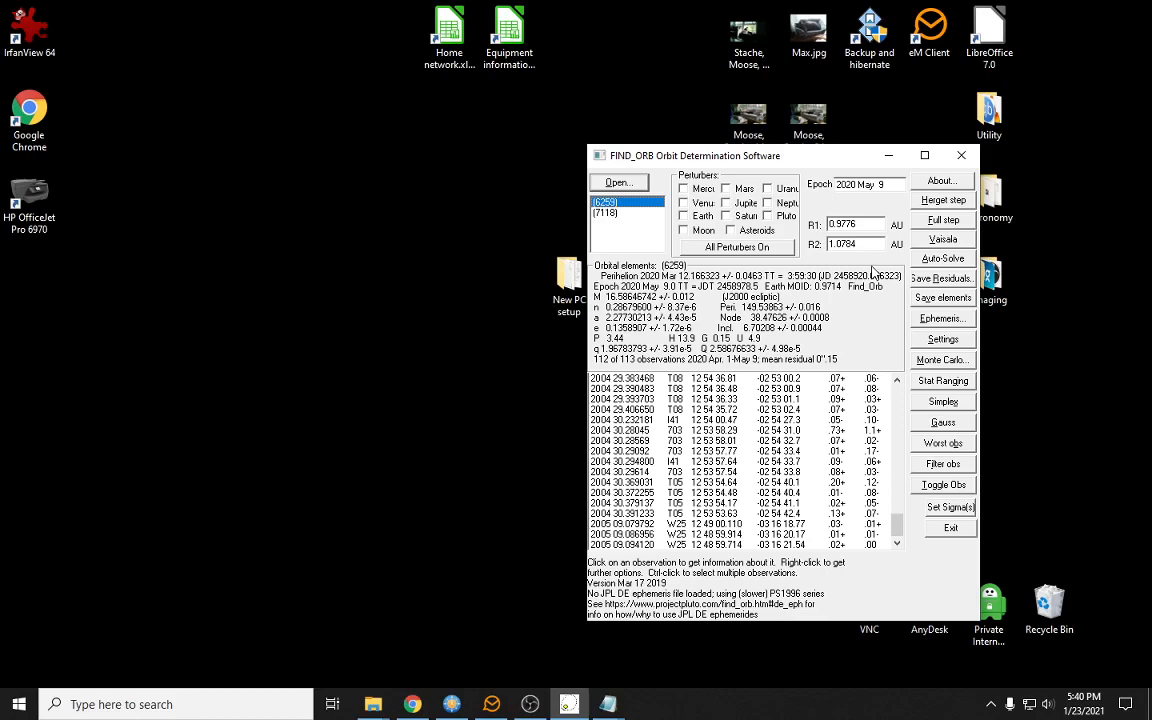
click(935, 261)
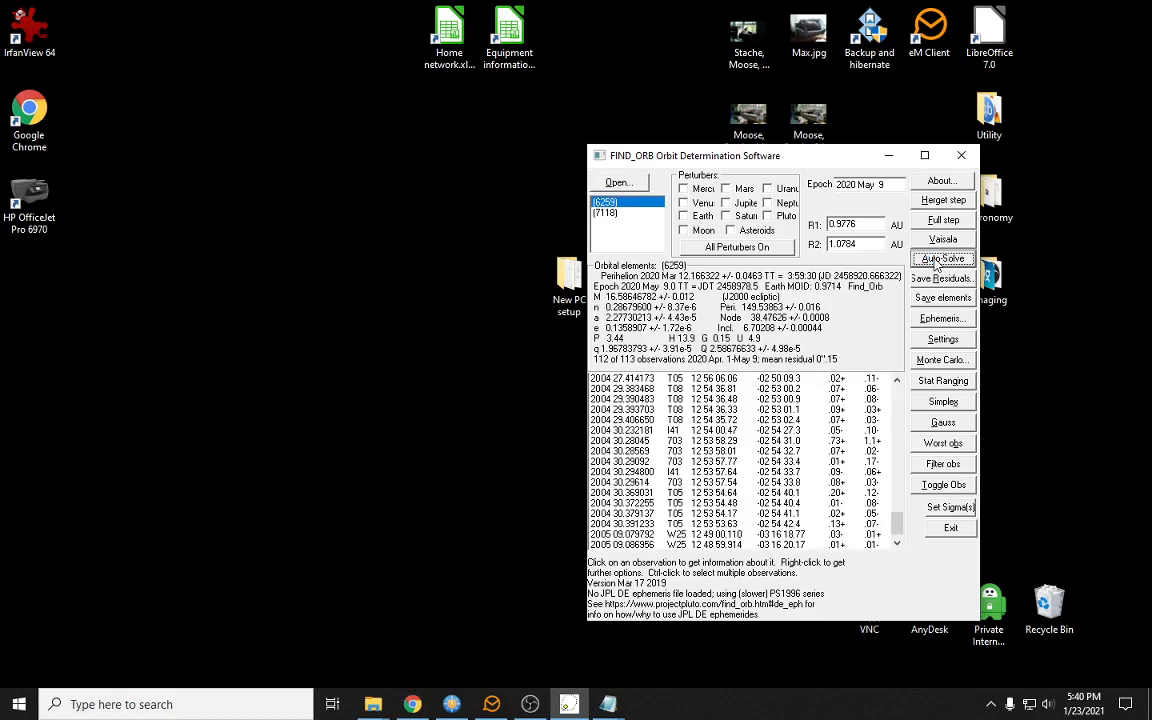
drag(896, 521, 895, 568)
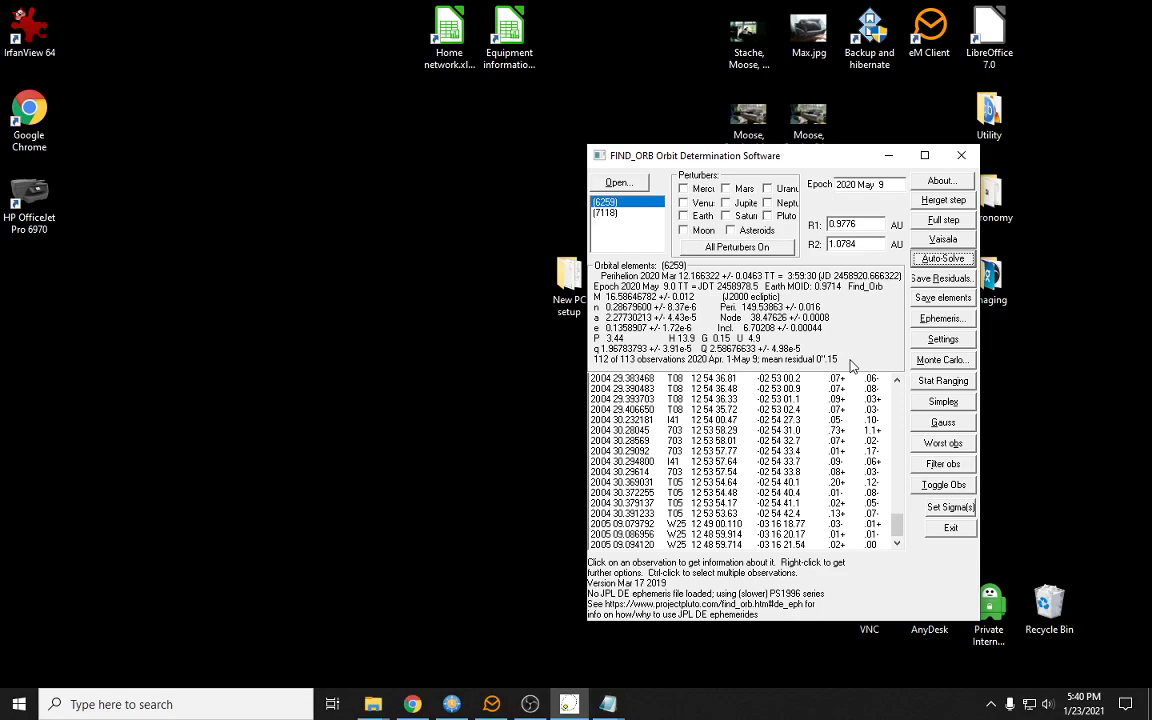
Exclude the worst-fitting April 2020 observations 30.28045, 19.05709, 19.07686, 23.439339, 25.373694 and 27.31527 from the orbit fit
click(932, 448)
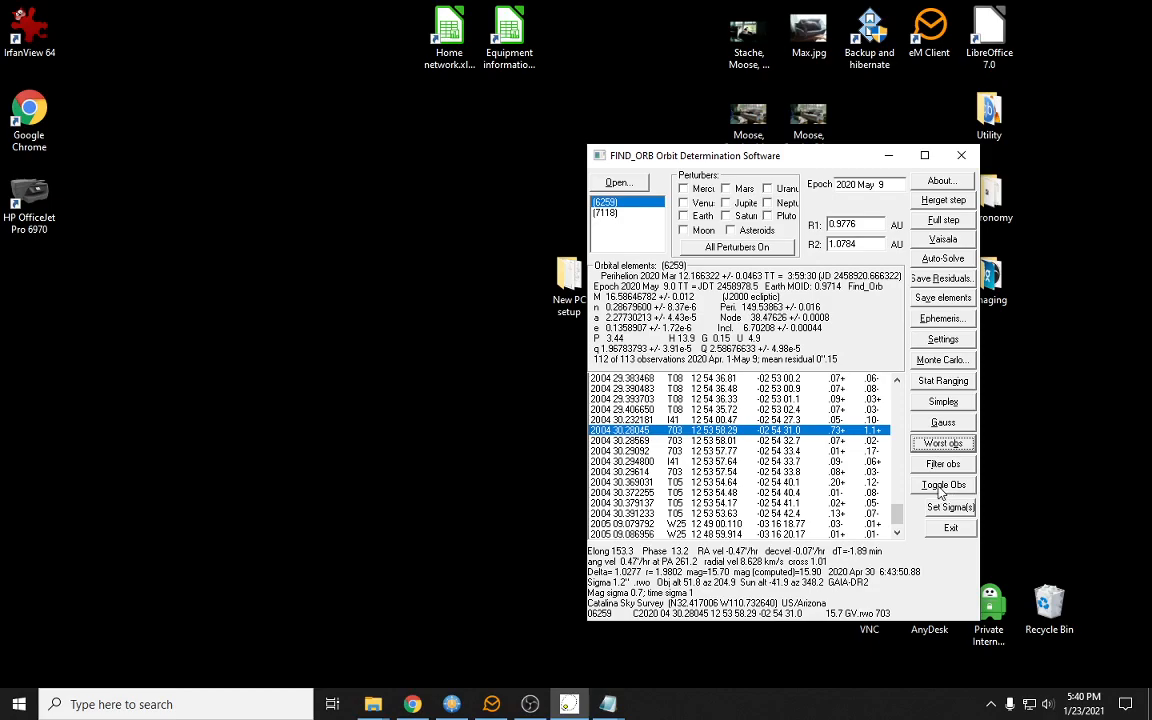
click(940, 486)
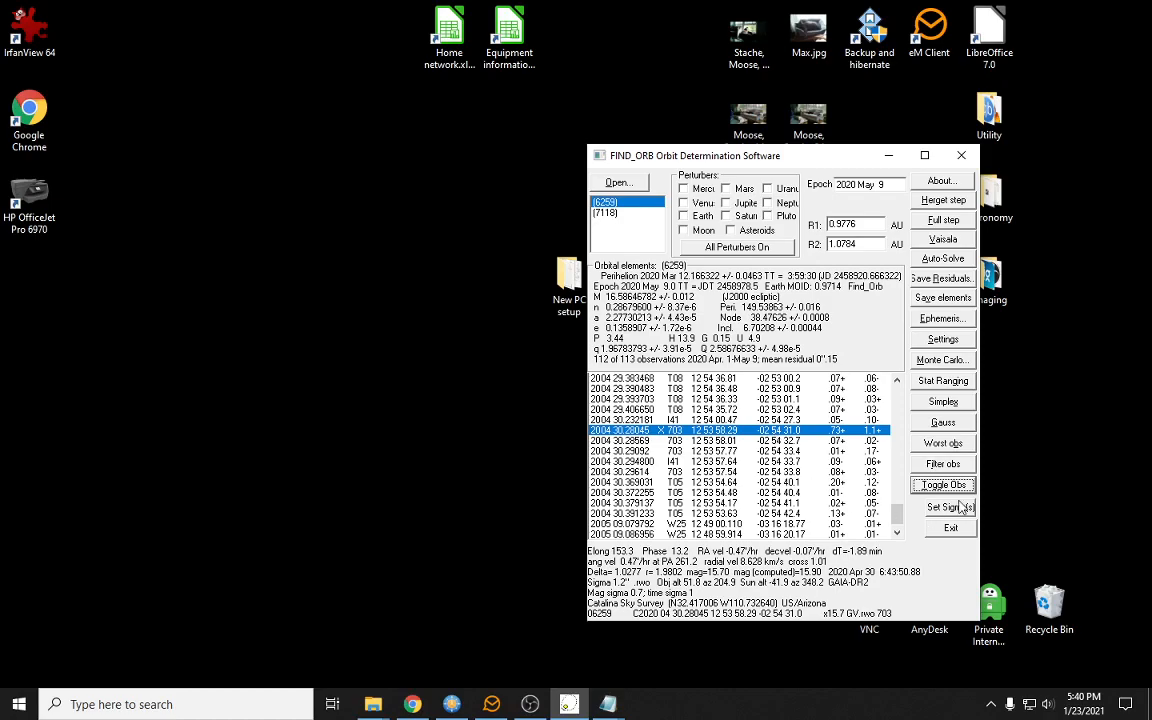
click(938, 446)
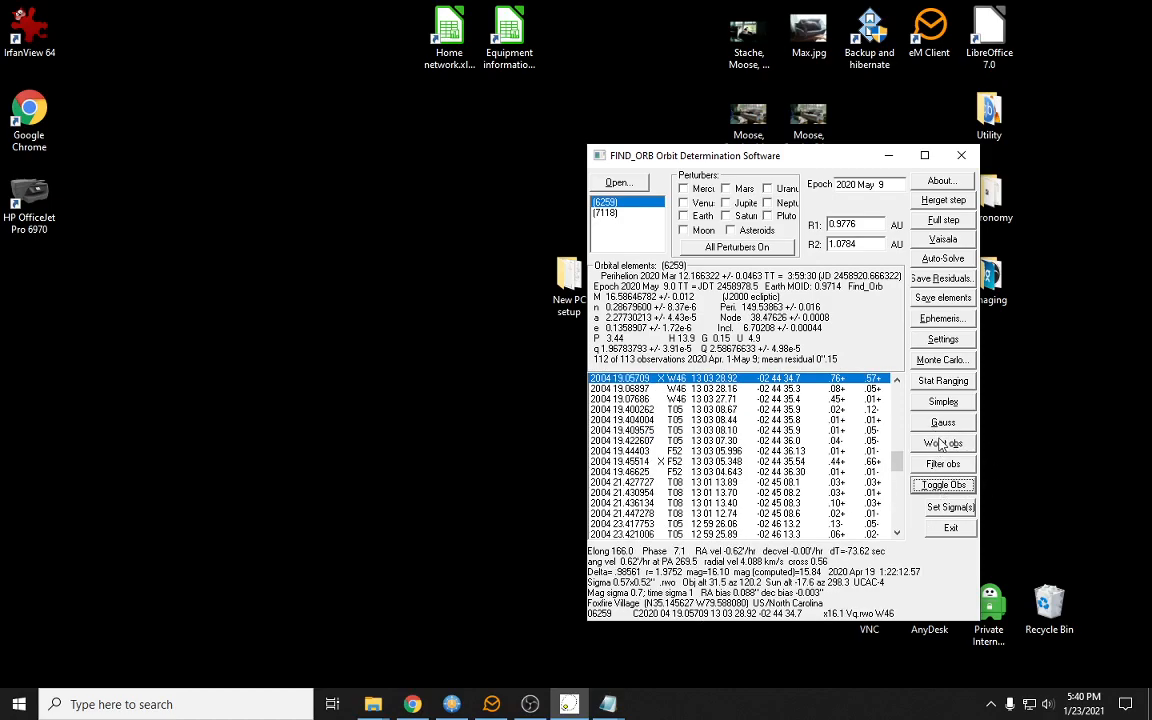
click(937, 445)
click(941, 488)
click(936, 447)
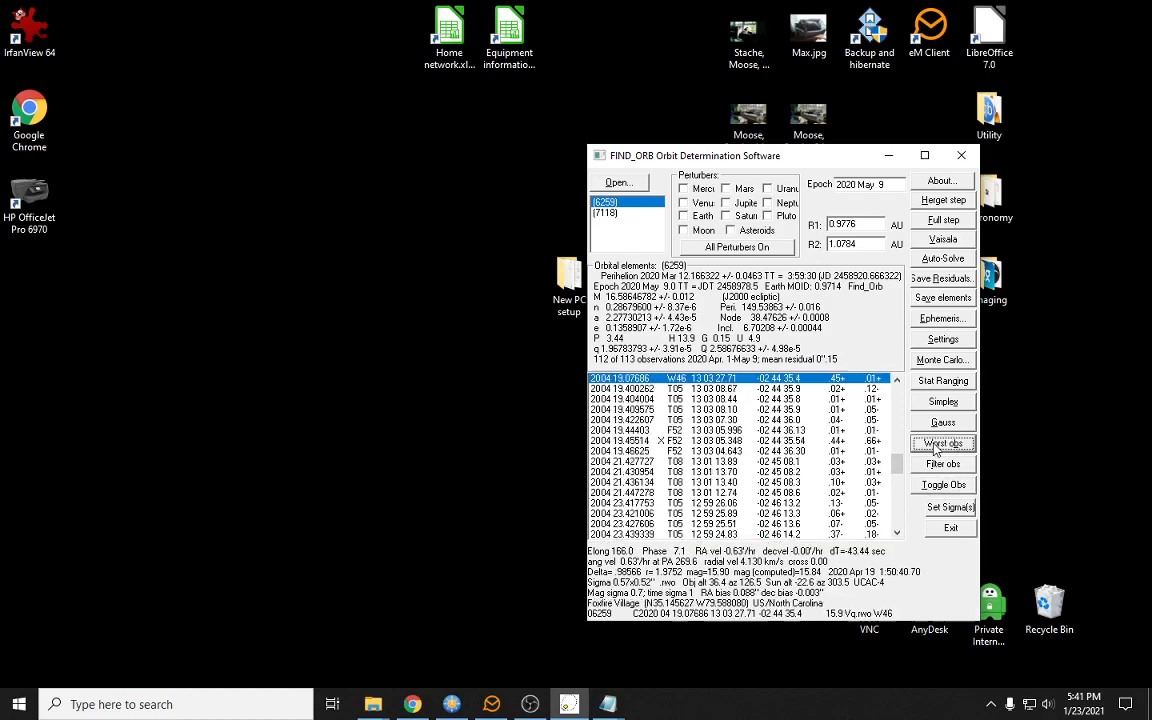
click(943, 485)
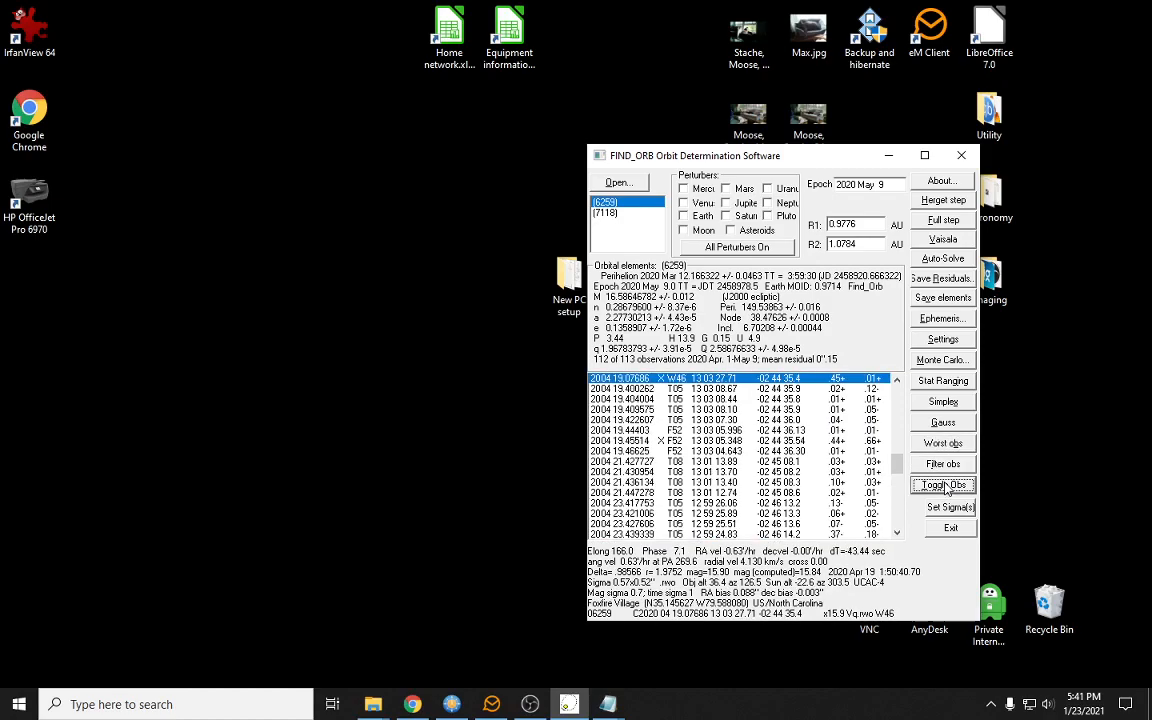
click(945, 446)
click(945, 485)
click(944, 446)
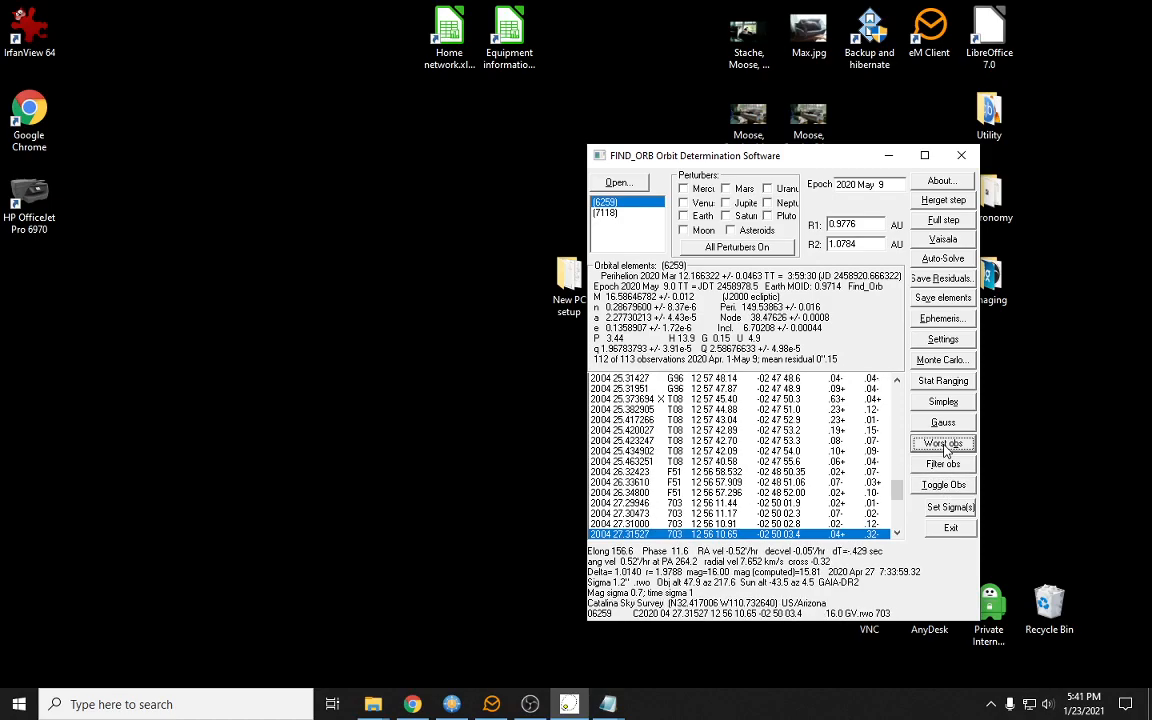
click(944, 484)
Exclude the remaining worst April 2020 observations 04.64460, 04.65747, 04.67035, 25.382905, 25.417266 and 25.420027
click(943, 446)
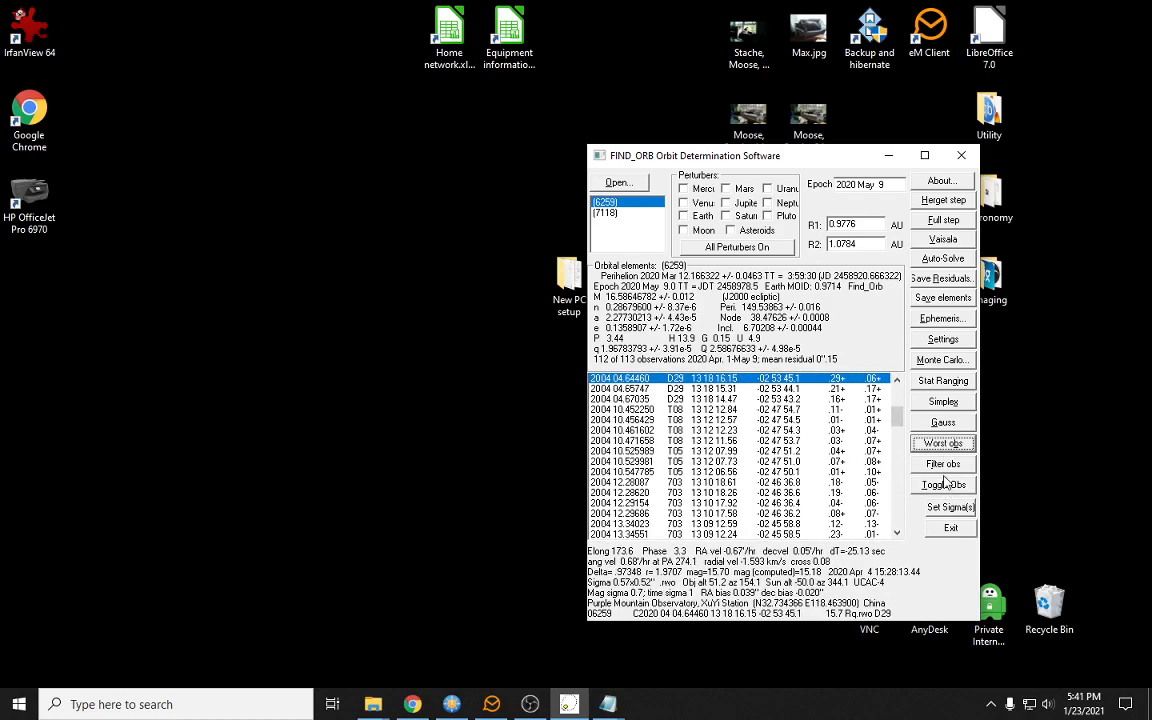
click(944, 487)
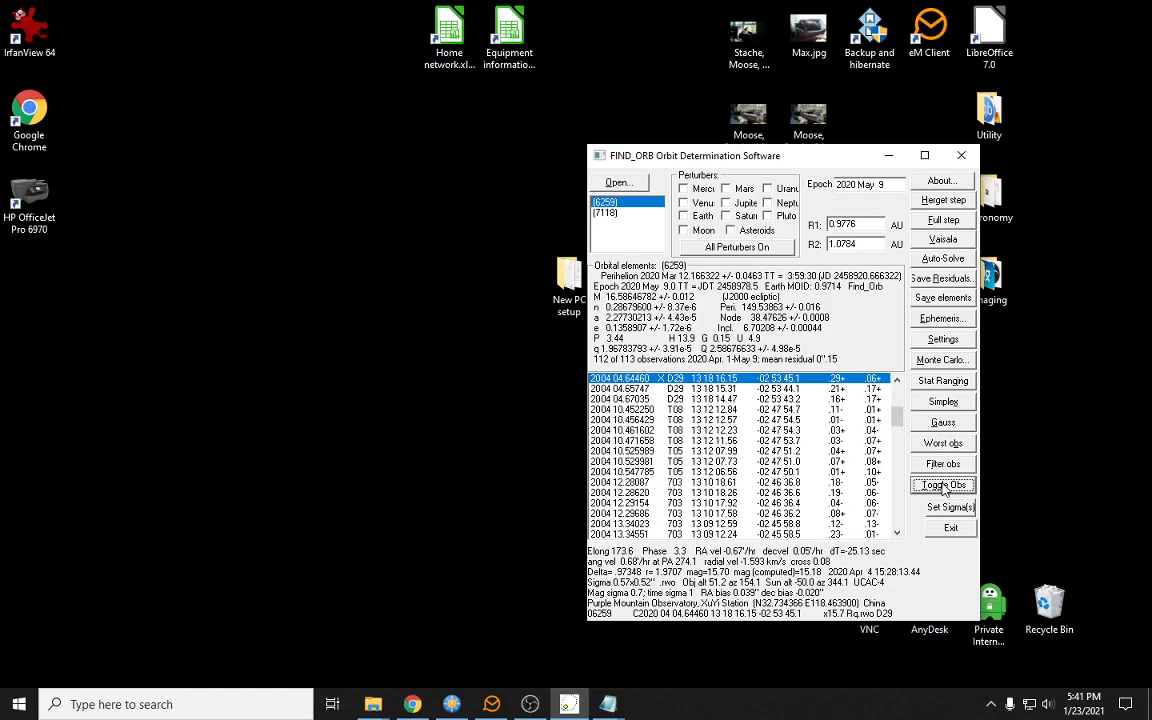
click(941, 446)
click(943, 485)
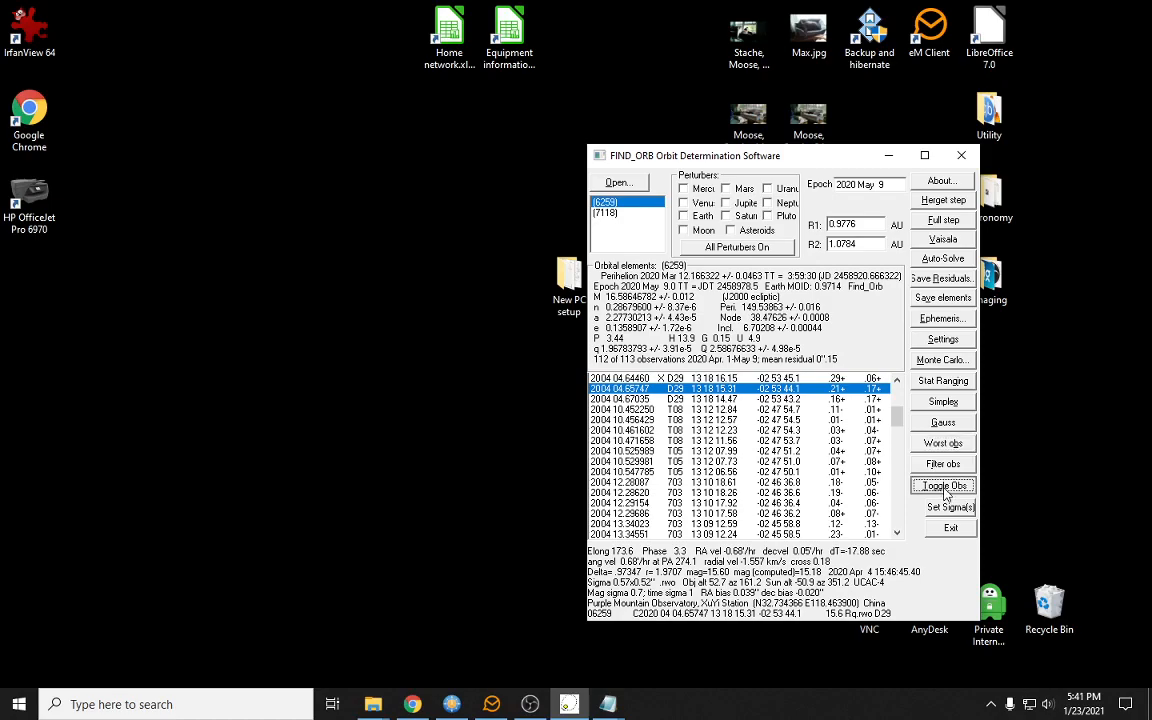
click(943, 441)
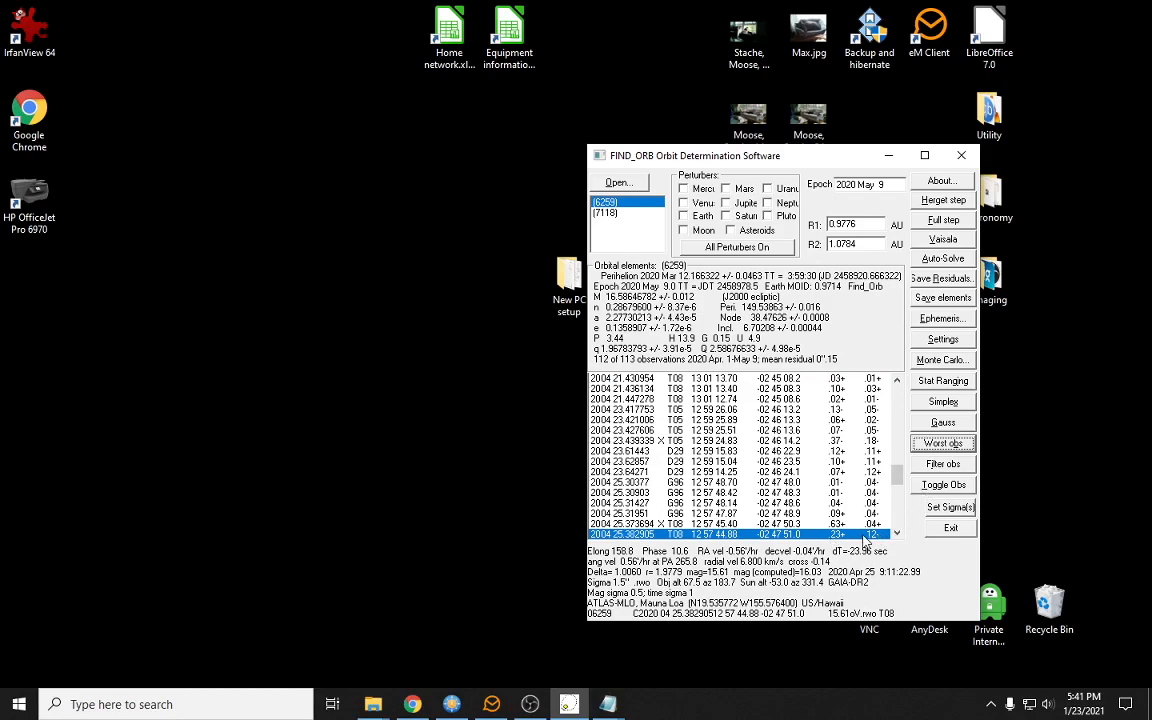
click(946, 486)
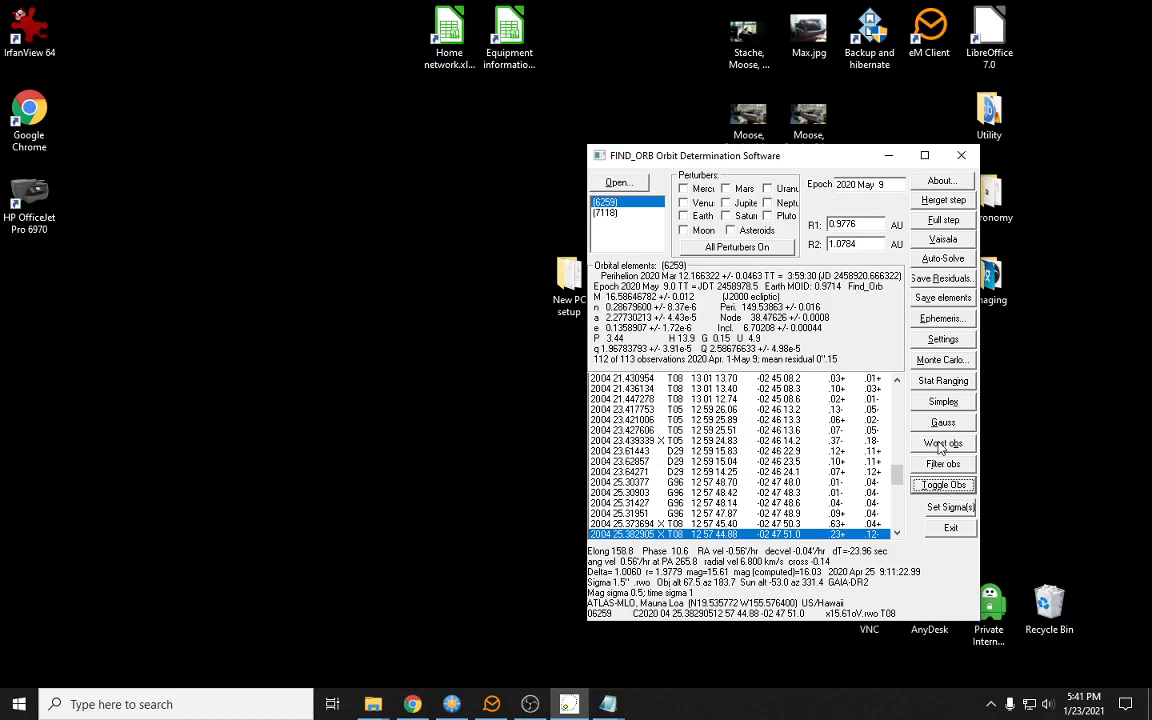
click(941, 446)
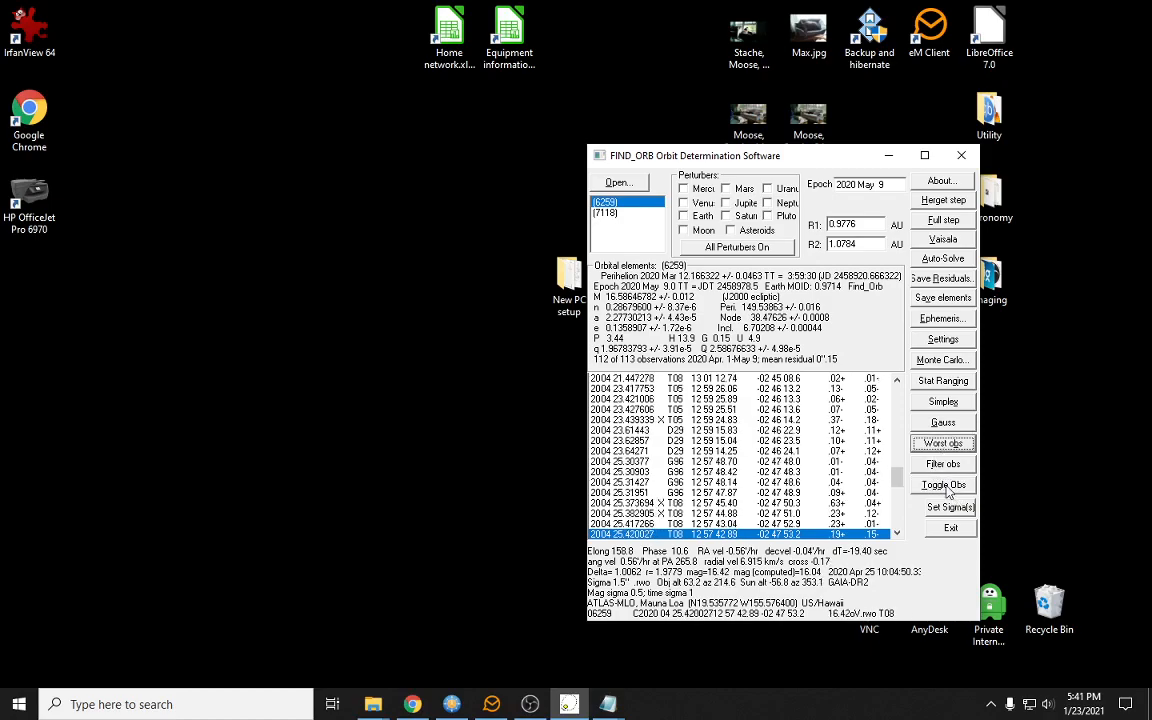
click(948, 489)
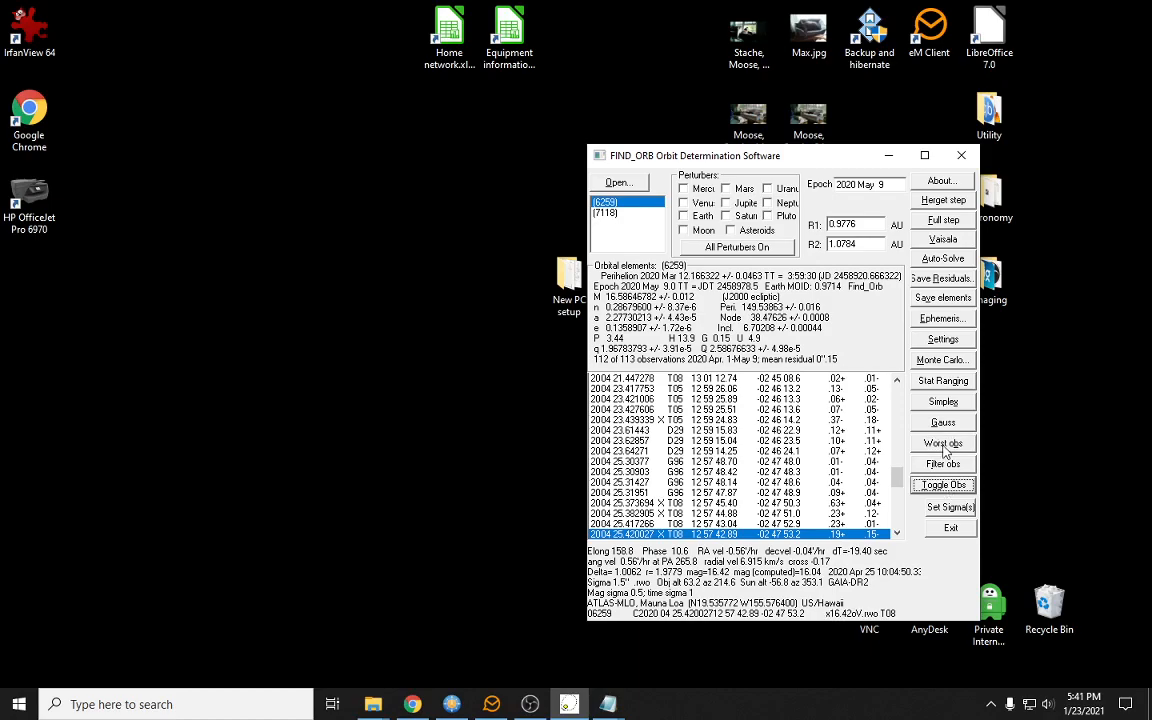
click(945, 447)
click(946, 490)
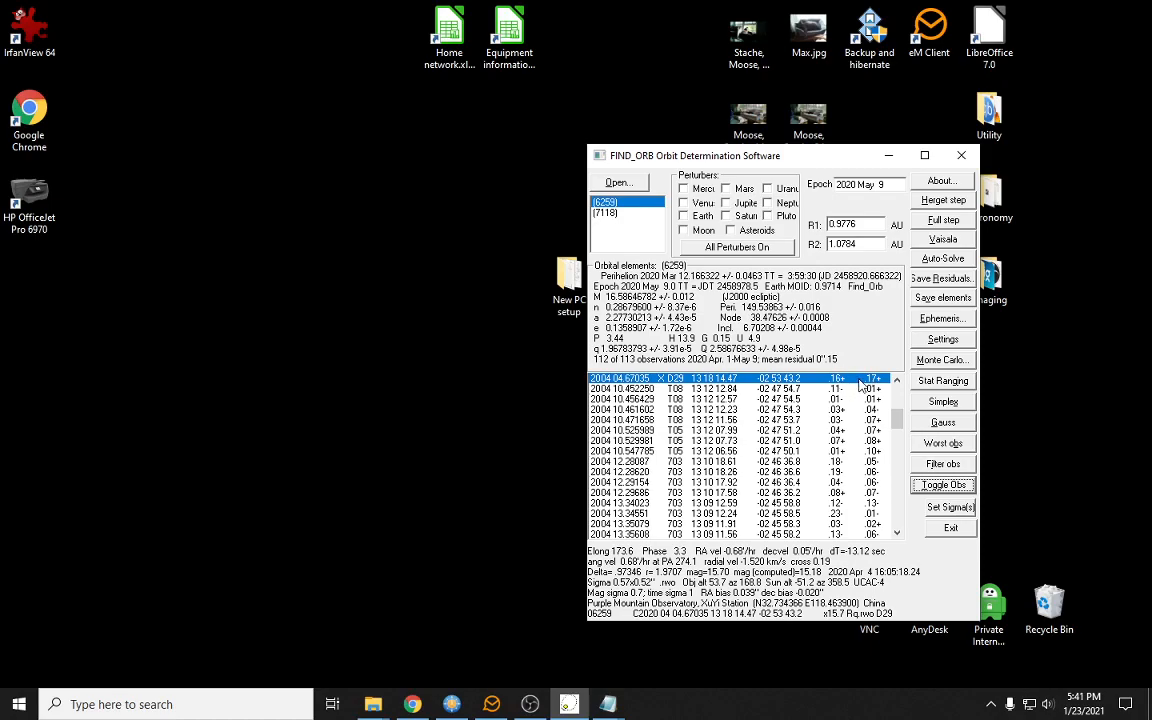
click(943, 443)
click(946, 488)
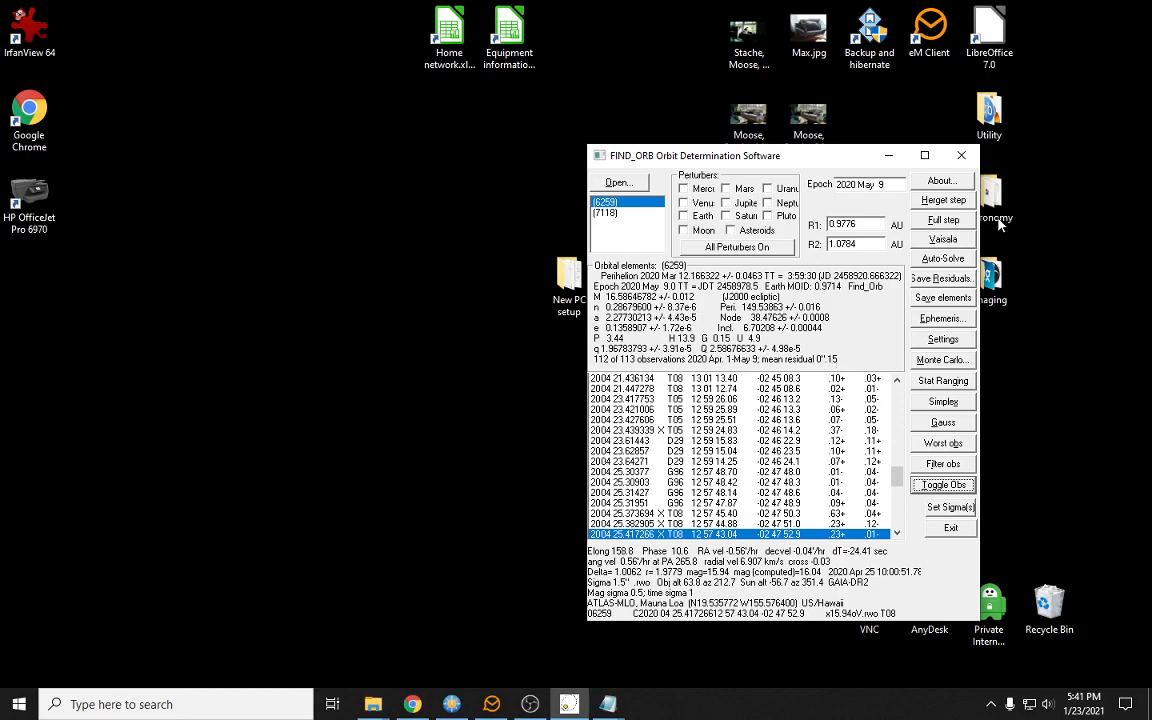
Auto-solve the orbit without the excluded observations and inspect the details of the first W25 observation, 2020 05 09.079792
click(942, 259)
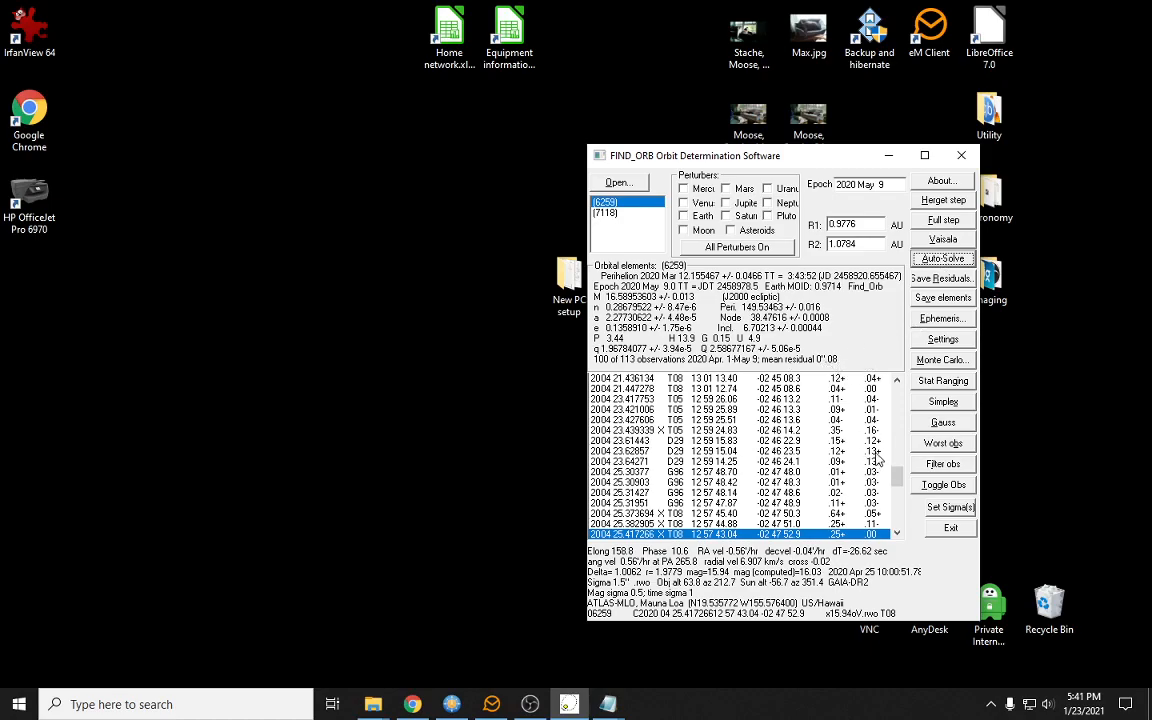
scroll(897, 482, down, 2)
scroll(894, 485, down, 5)
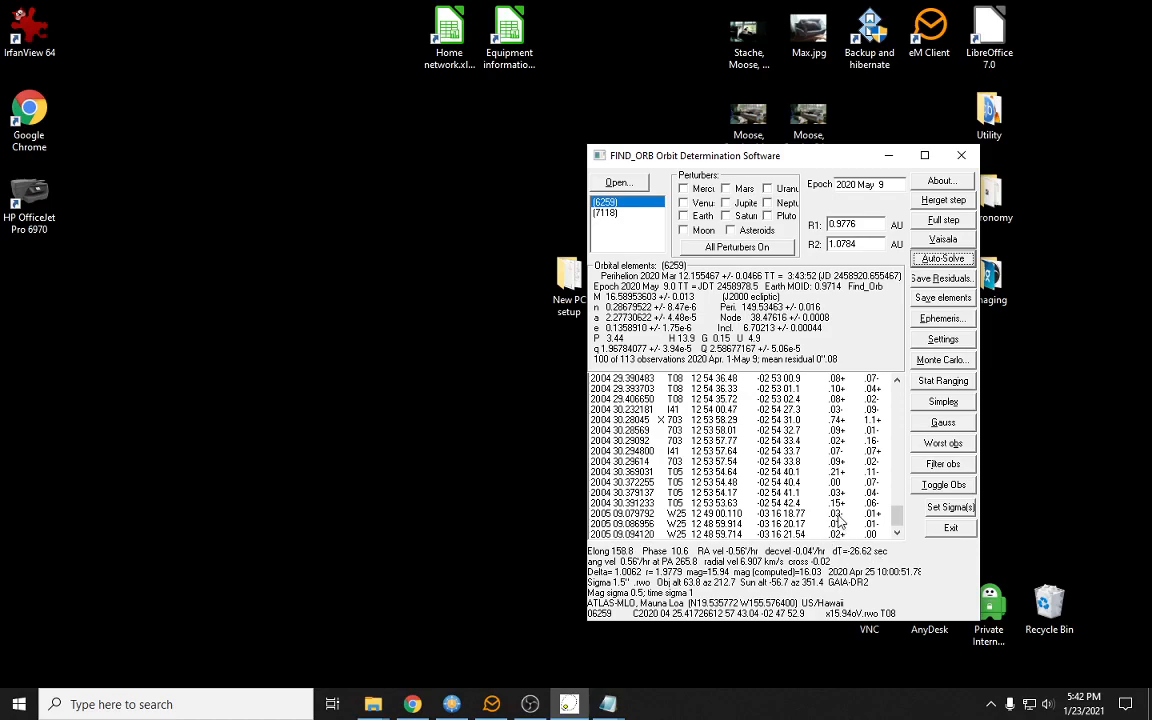
click(837, 514)
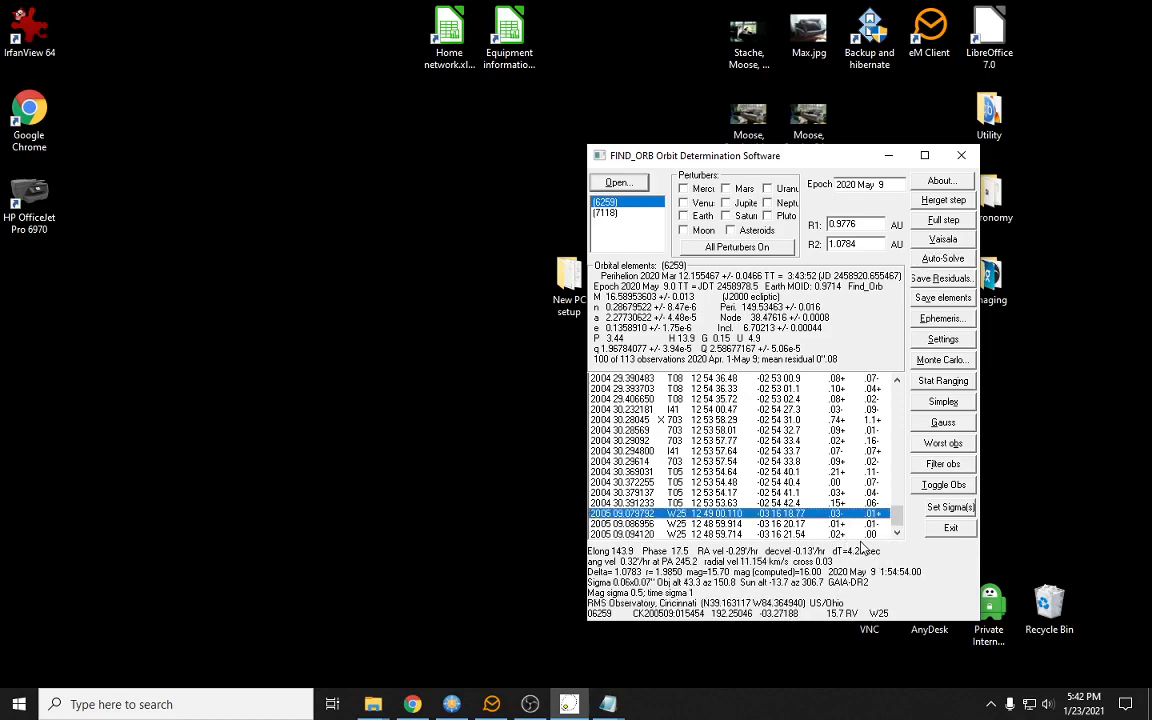